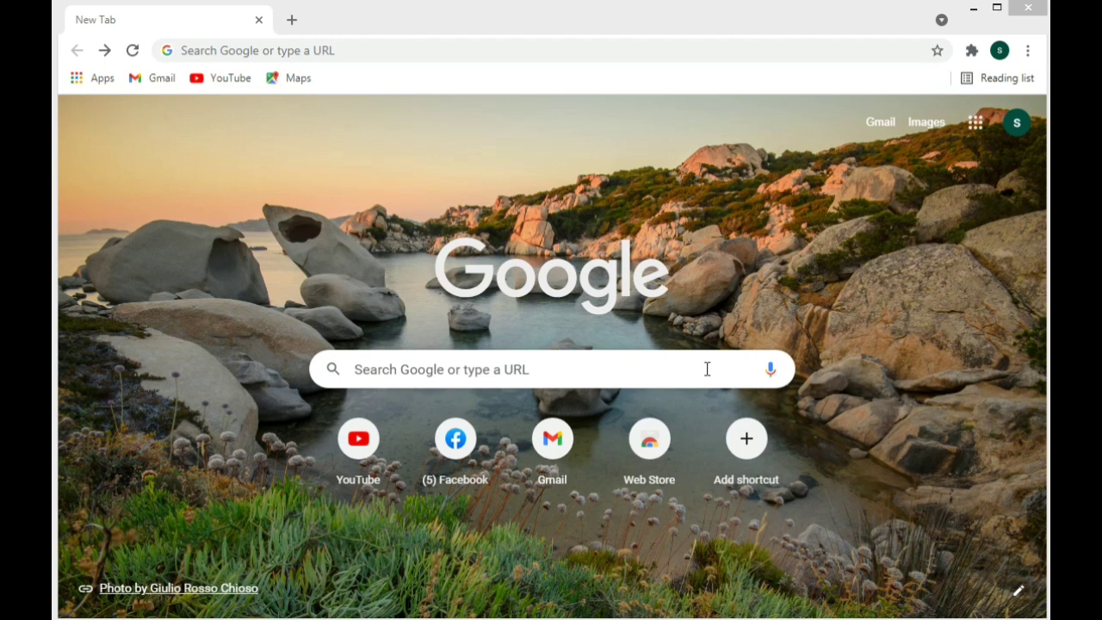
Step: Search Google for 'shortcut video editor'
{"action": "left_click", "coordinate": [521, 371]}
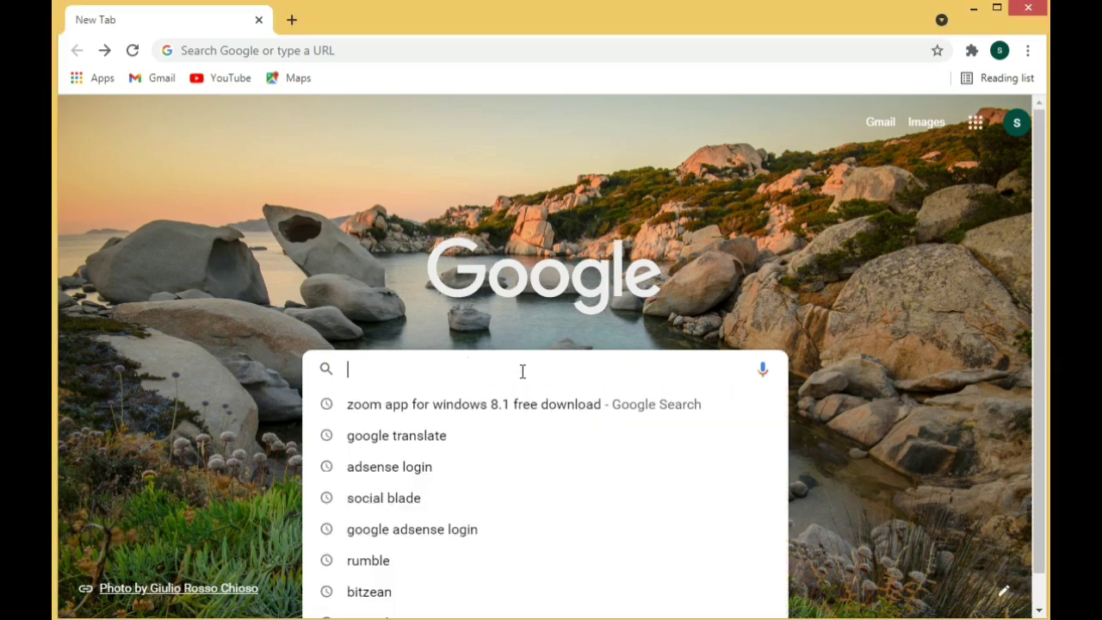
{"action": "type", "text": "sh"}
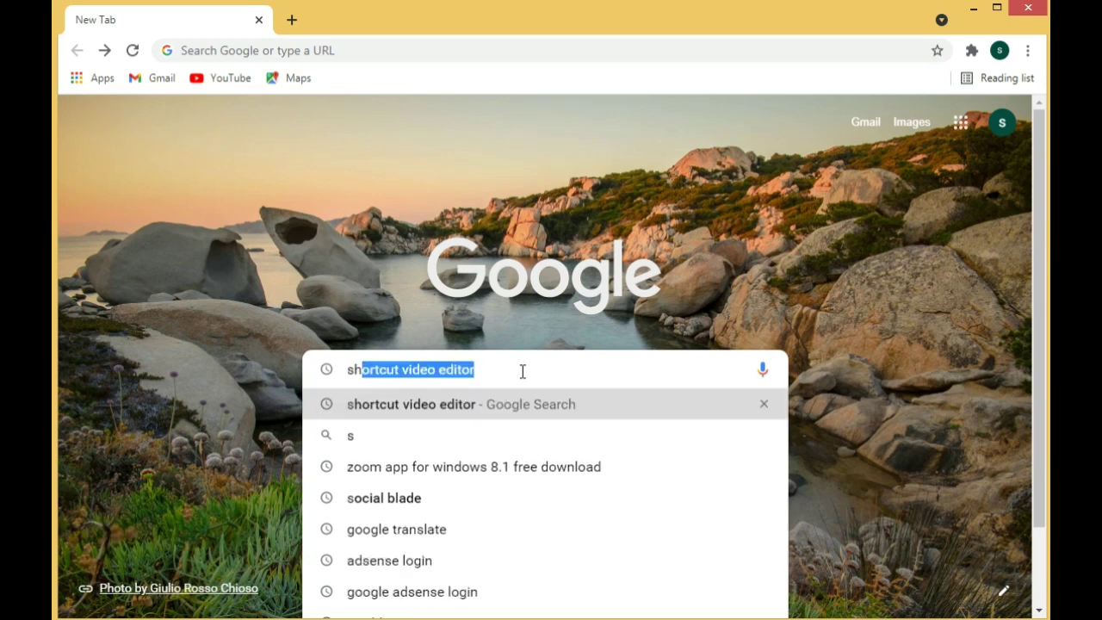
{"action": "type", "text": "ortcut "}
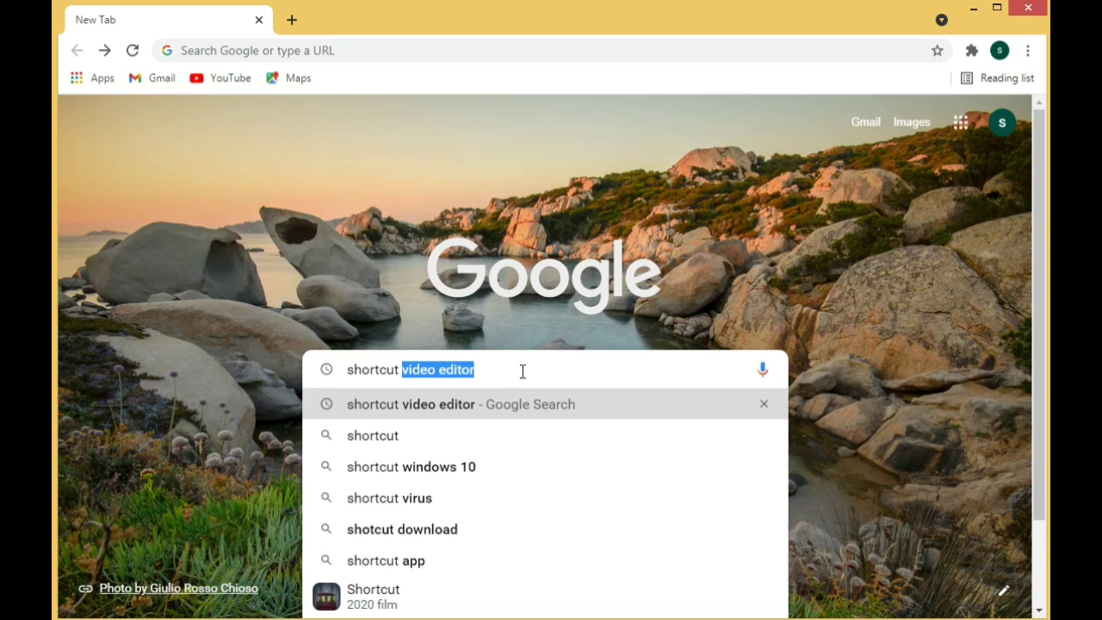
{"action": "type", "text": "video editor"}
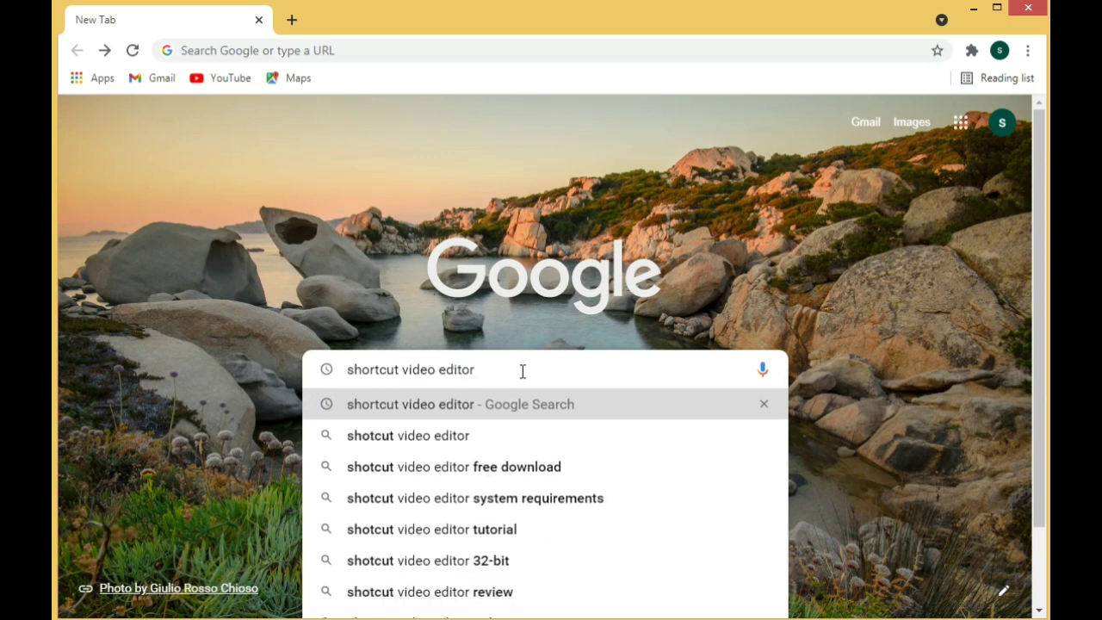
{"action": "key", "text": "Return"}
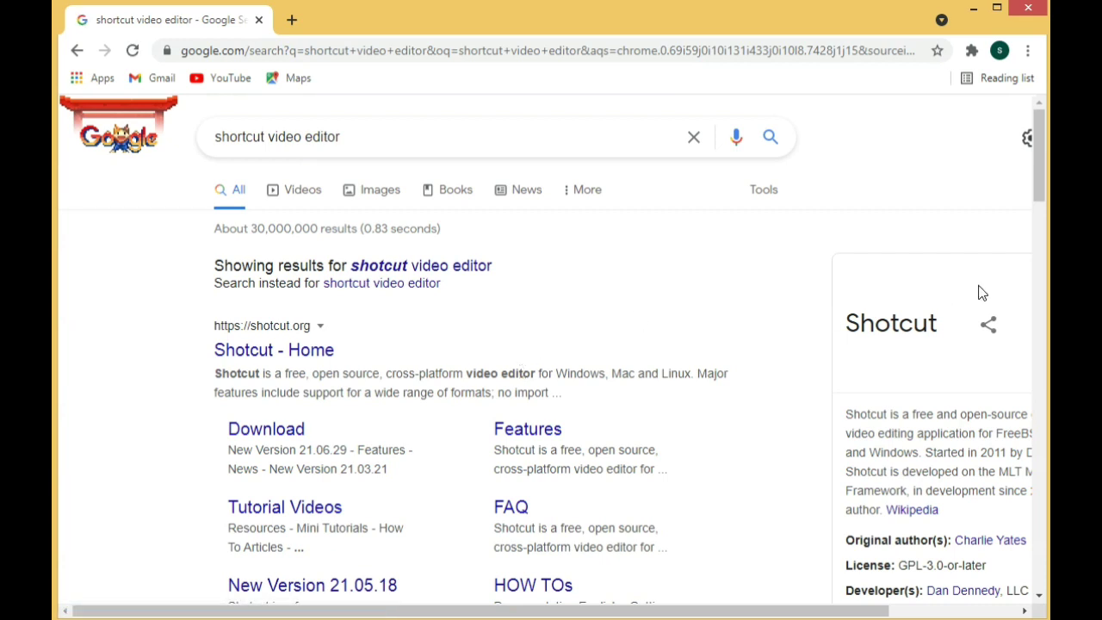
Step: Go from the Shotcut home page to its download page's 21.03.21 Windows installer links
{"action": "left_click", "coordinate": [310, 356]}
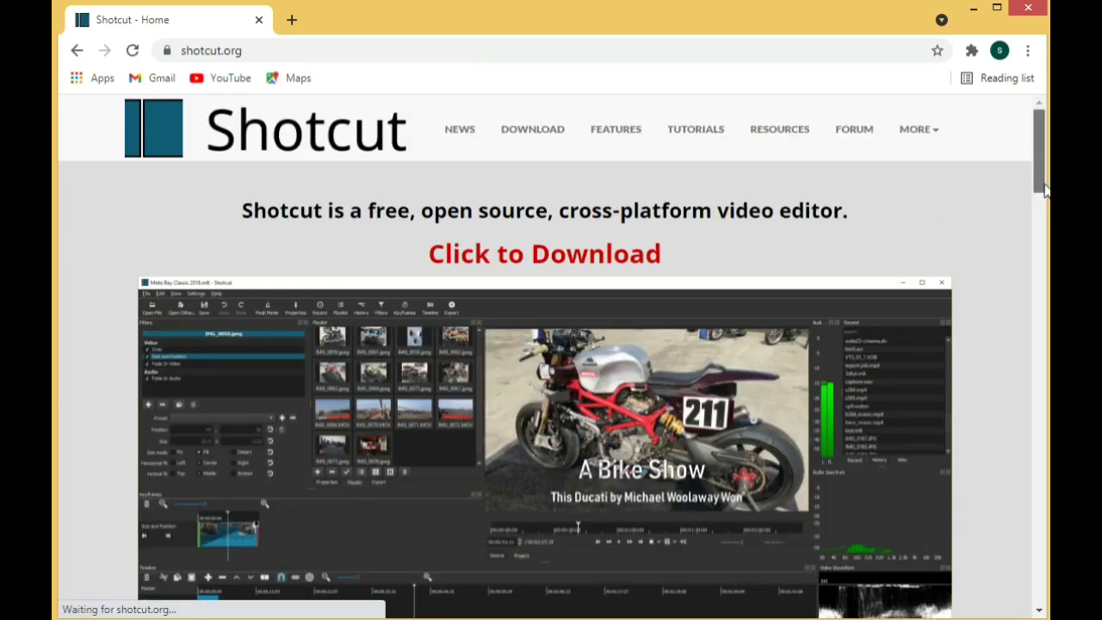
{"action": "mouse_move", "coordinate": [1043, 184]}
{"action": "left_mouse_down"}
{"action": "mouse_move", "coordinate": [1038, 394]}
{"action": "mouse_move", "coordinate": [1012, 533]}
{"action": "mouse_move", "coordinate": [1045, 267]}
{"action": "mouse_move", "coordinate": [1042, 165]}
{"action": "left_mouse_up"}
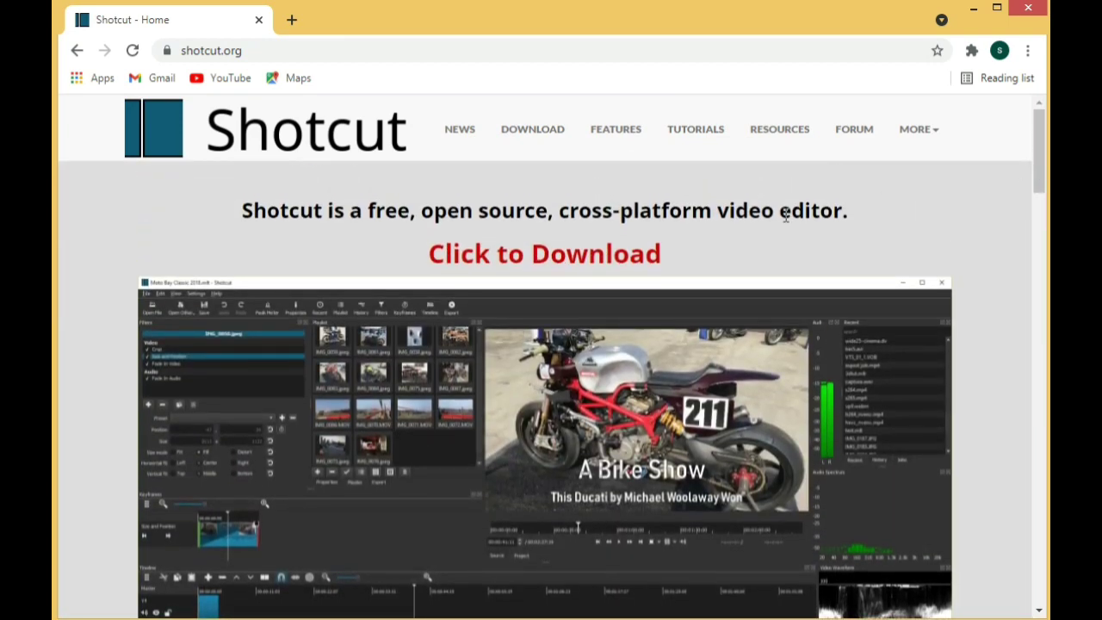
{"action": "left_click", "coordinate": [637, 268]}
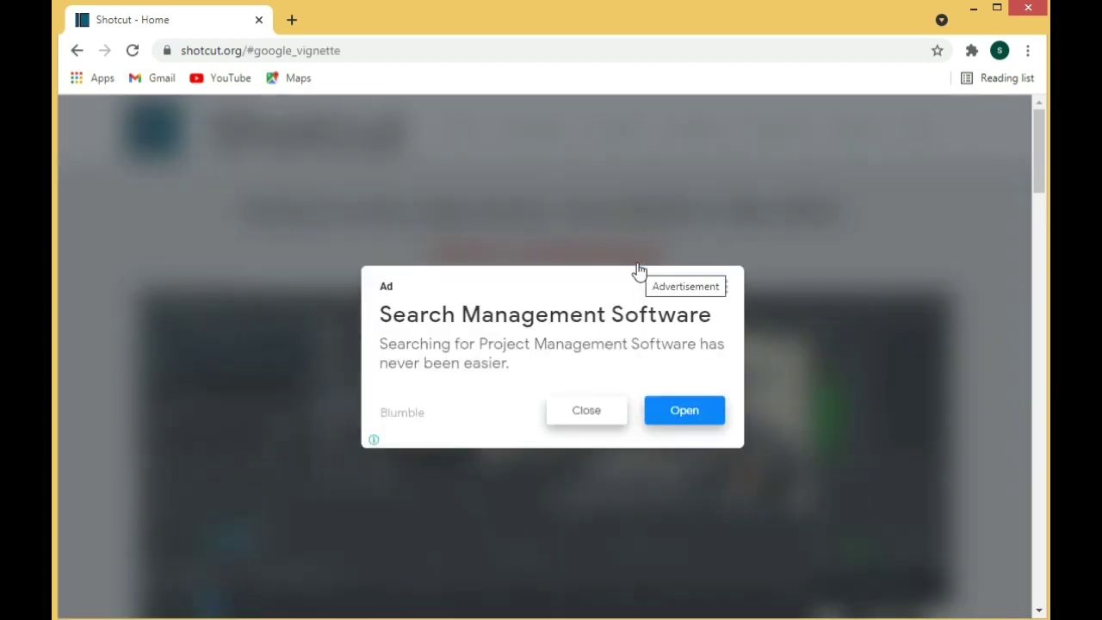
{"action": "left_click", "coordinate": [603, 419]}
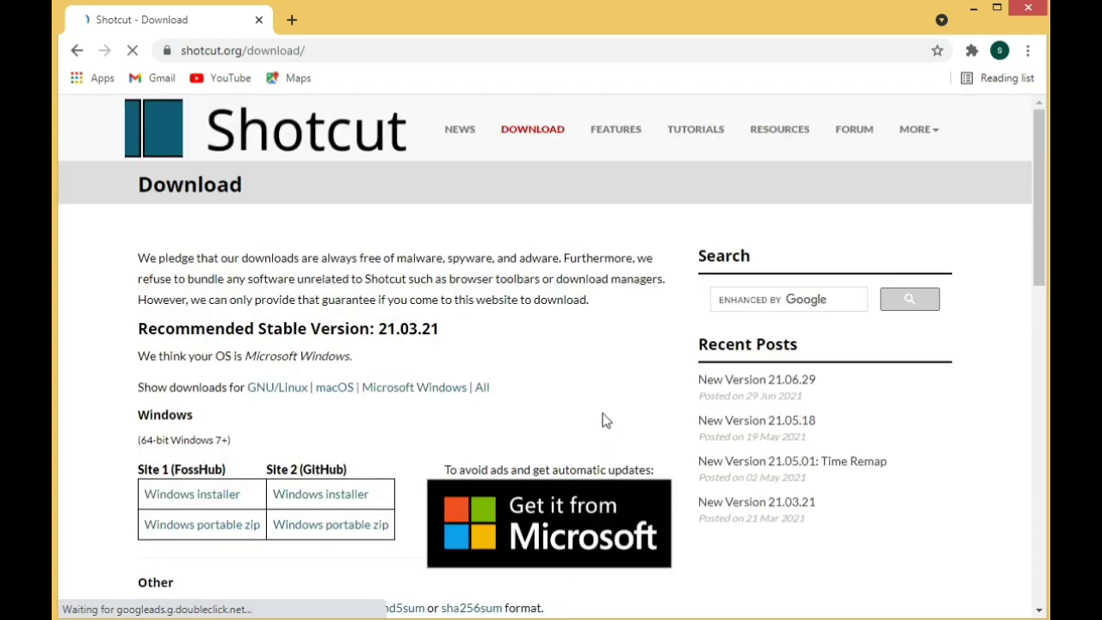
{"action": "scroll", "coordinate": [650, 394], "scroll_direction": "down", "scroll_amount": 1}
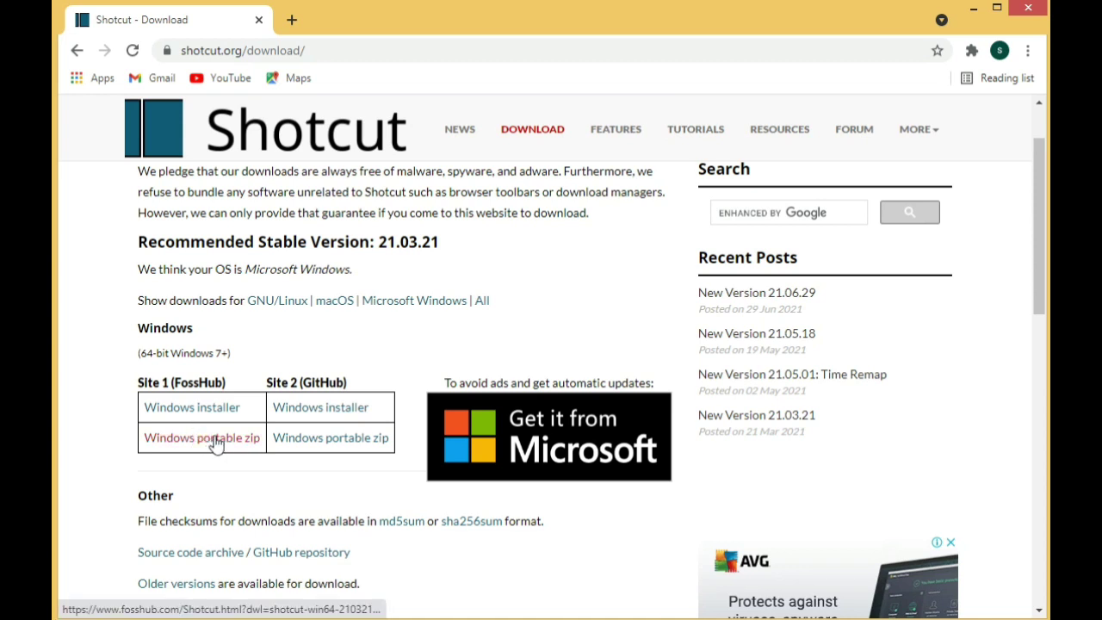
Step: Download the 73.1 MB Shotcut 64-bit Windows installer from the FossHub mirror
{"action": "left_click", "coordinate": [238, 411]}
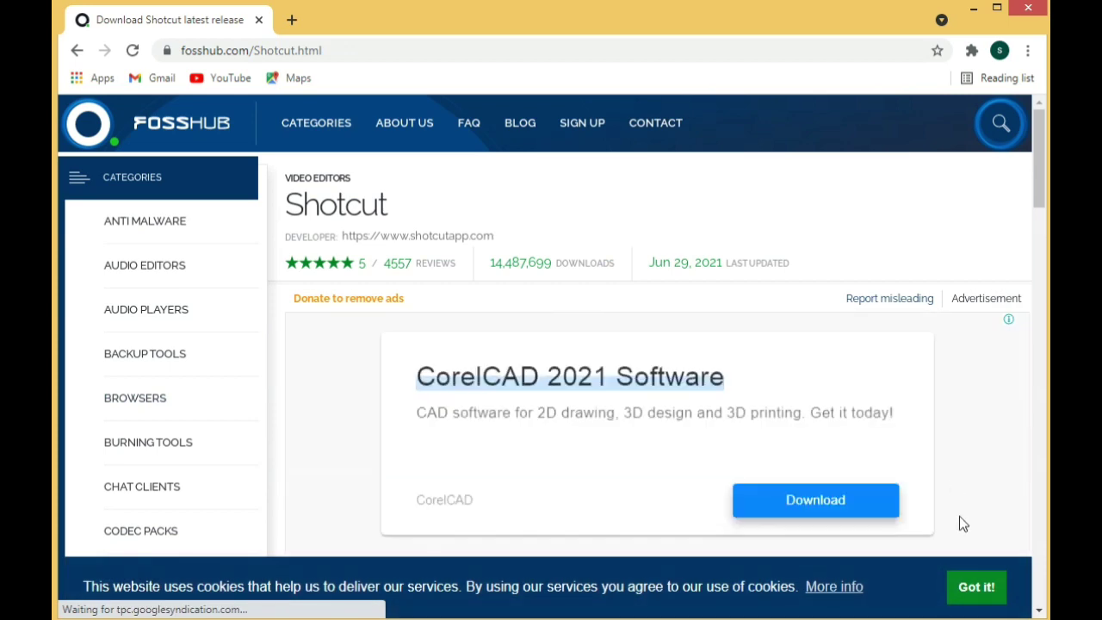
{"action": "left_click", "coordinate": [997, 589]}
{"action": "scroll", "coordinate": [969, 499], "scroll_direction": "down", "scroll_amount": 3}
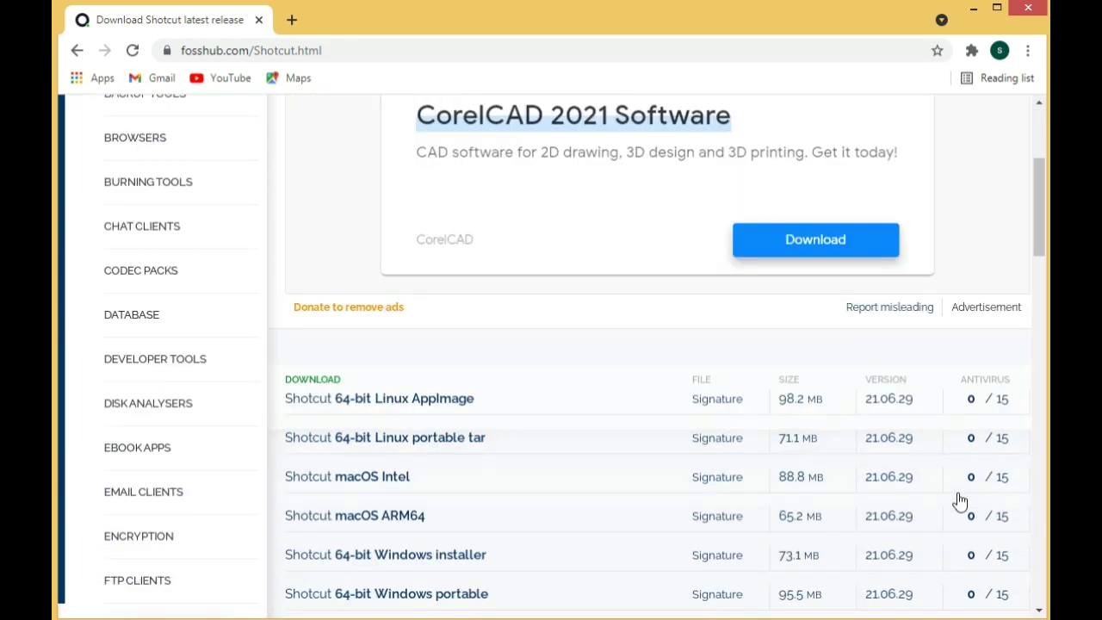
{"action": "scroll", "coordinate": [960, 501], "scroll_direction": "down", "scroll_amount": 1}
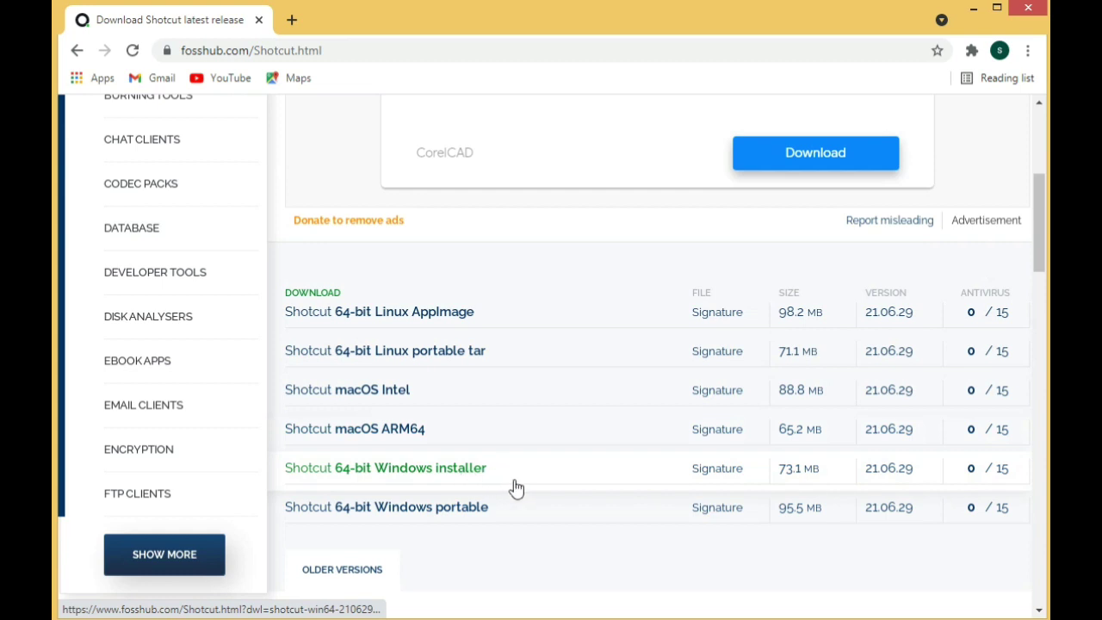
{"action": "left_click", "coordinate": [444, 474]}
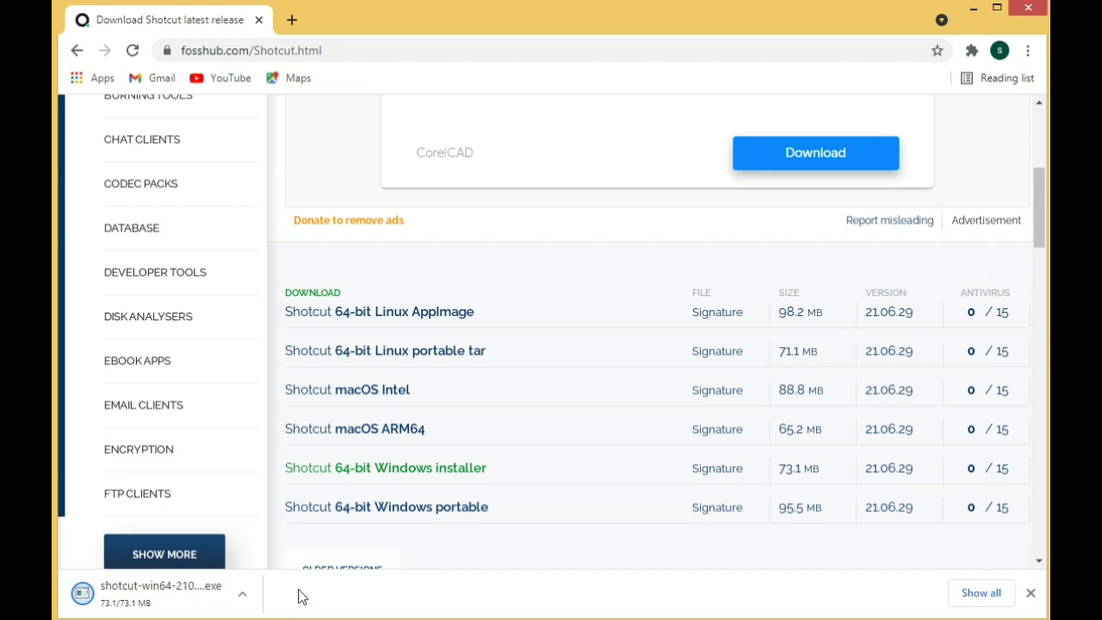
Step: Run the downloaded Shotcut installer and close Chrome
{"action": "left_click", "coordinate": [169, 602]}
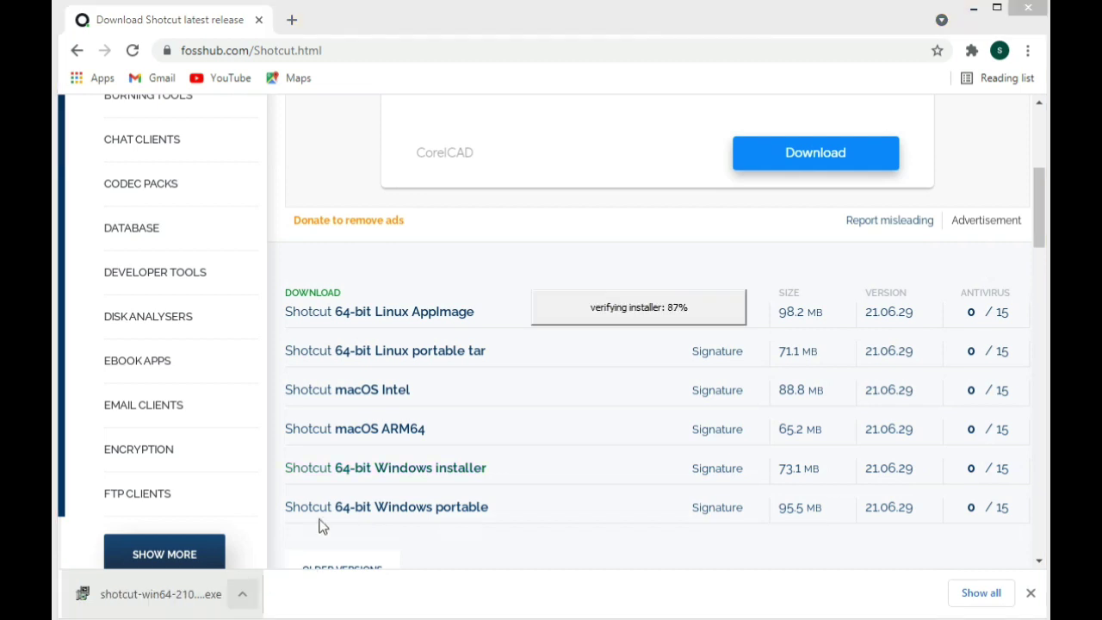
{"action": "left_click", "coordinate": [1039, 12]}
{"action": "left_click", "coordinate": [1041, 15]}
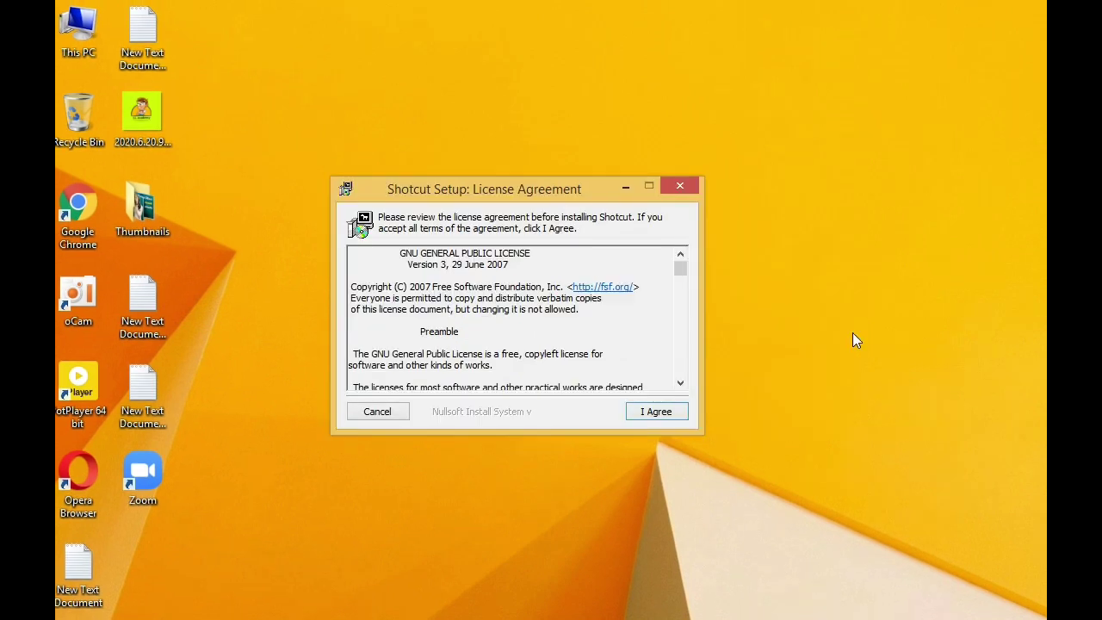
Step: Accept the licence and install into C:\Program Files\Shotcut with a desktop shortcut
{"action": "left_click", "coordinate": [672, 417]}
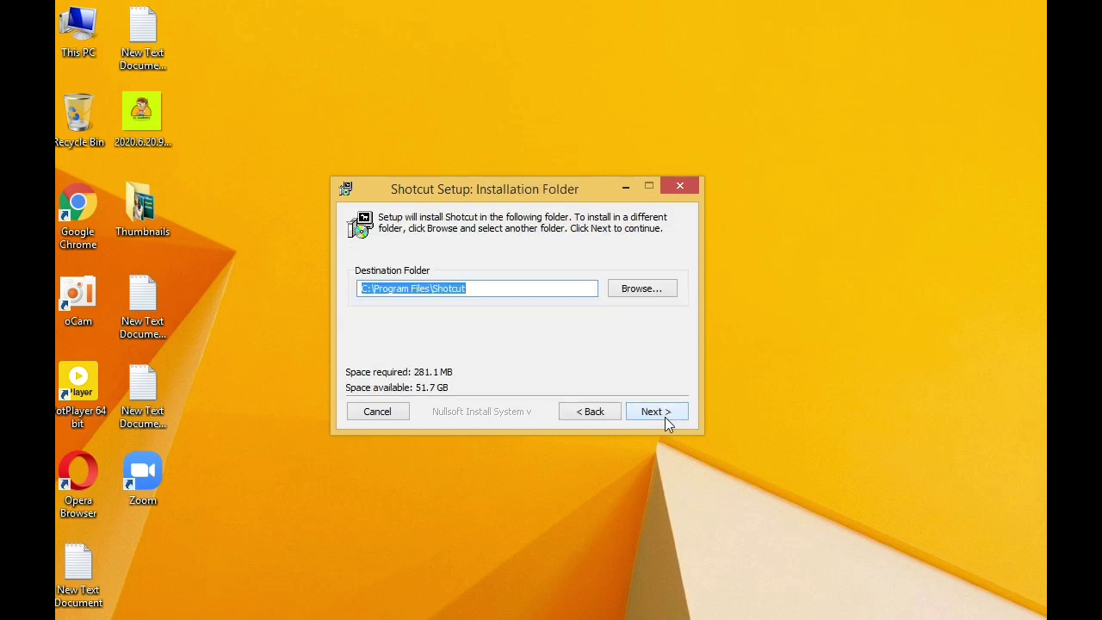
{"action": "left_click", "coordinate": [664, 416]}
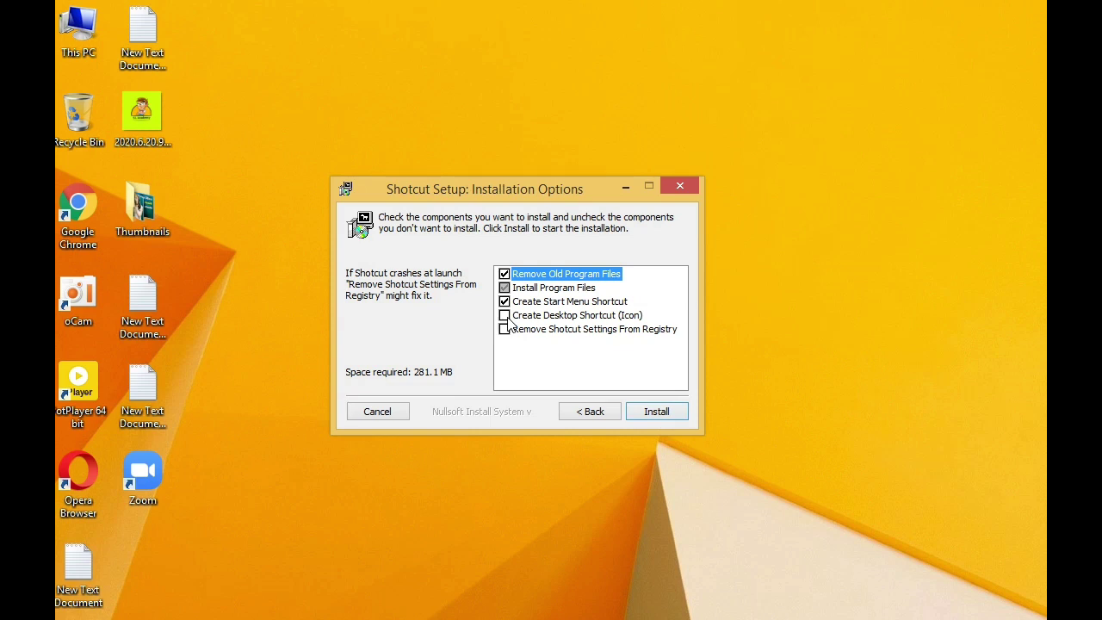
{"action": "left_click", "coordinate": [505, 316]}
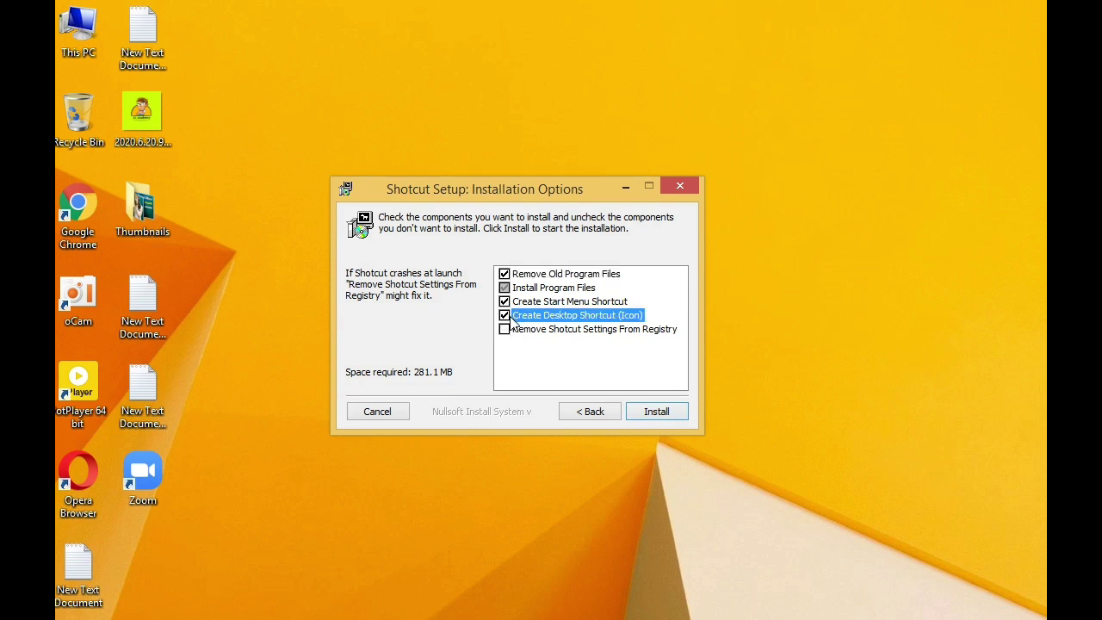
{"action": "left_click", "coordinate": [664, 413]}
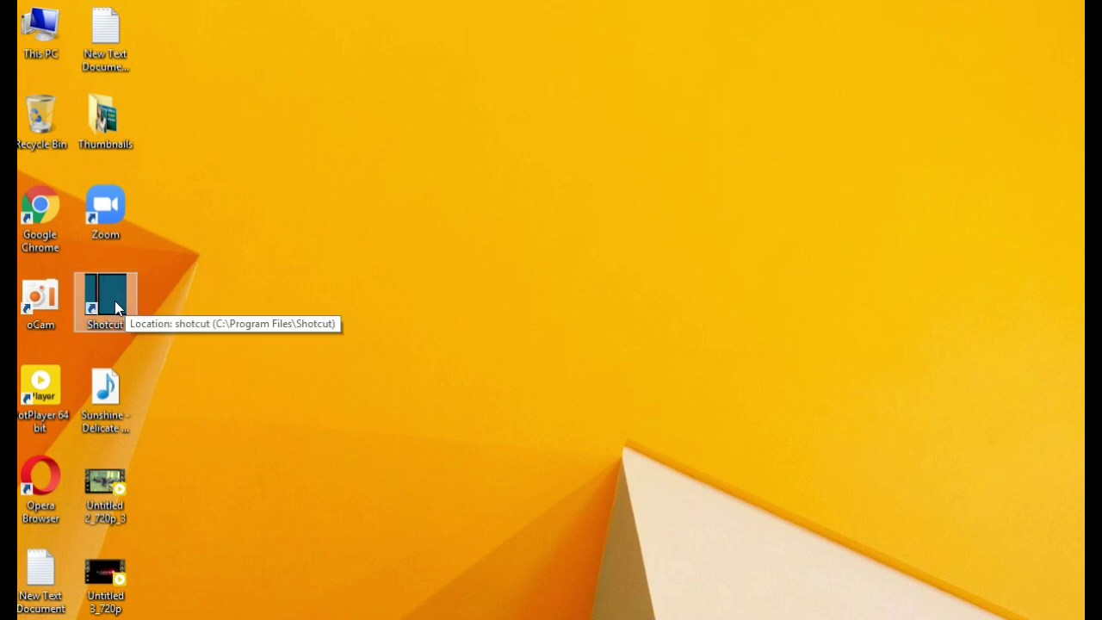
Step: Launch Shotcut and set up a project named 'new' in HD 720p 60 fps mode
{"action": "double_click", "coordinate": [115, 300]}
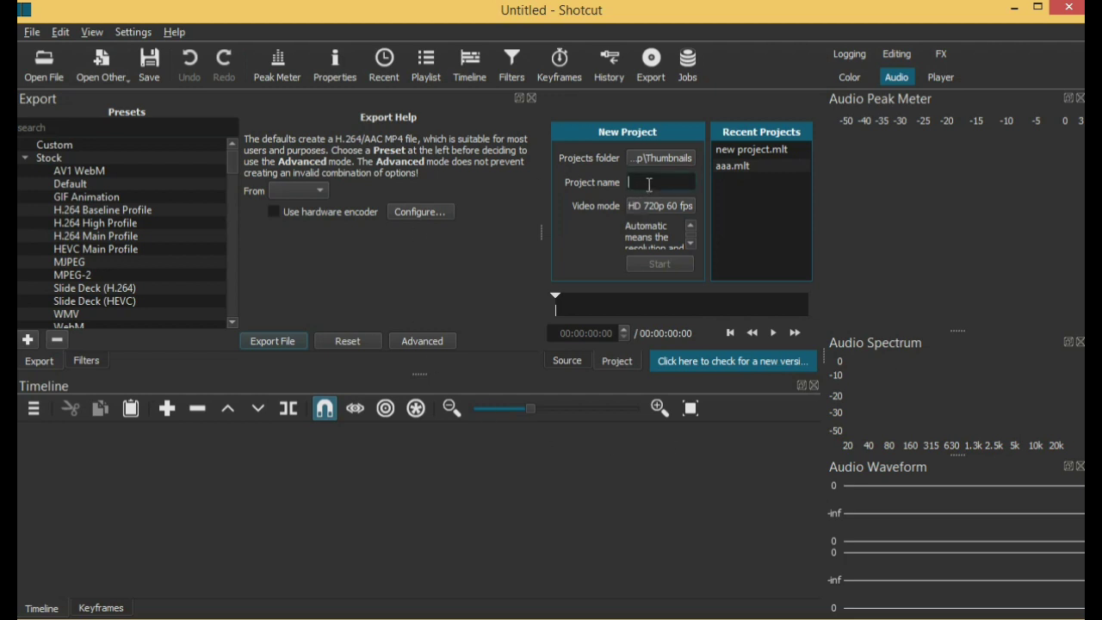
{"action": "type", "text": "new"}
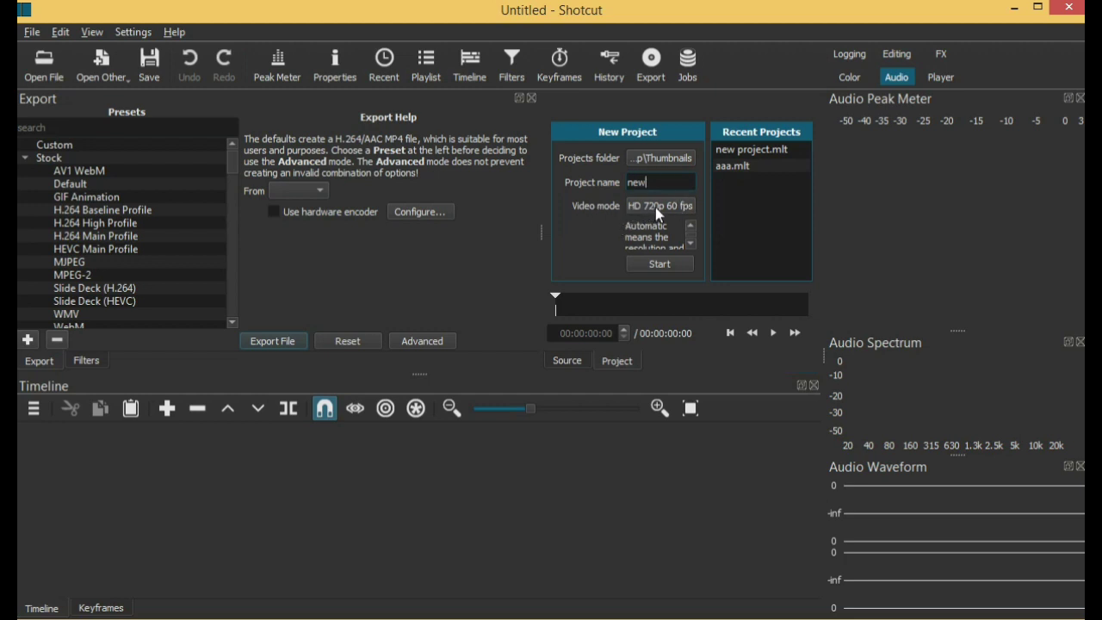
{"action": "left_click", "coordinate": [655, 207]}
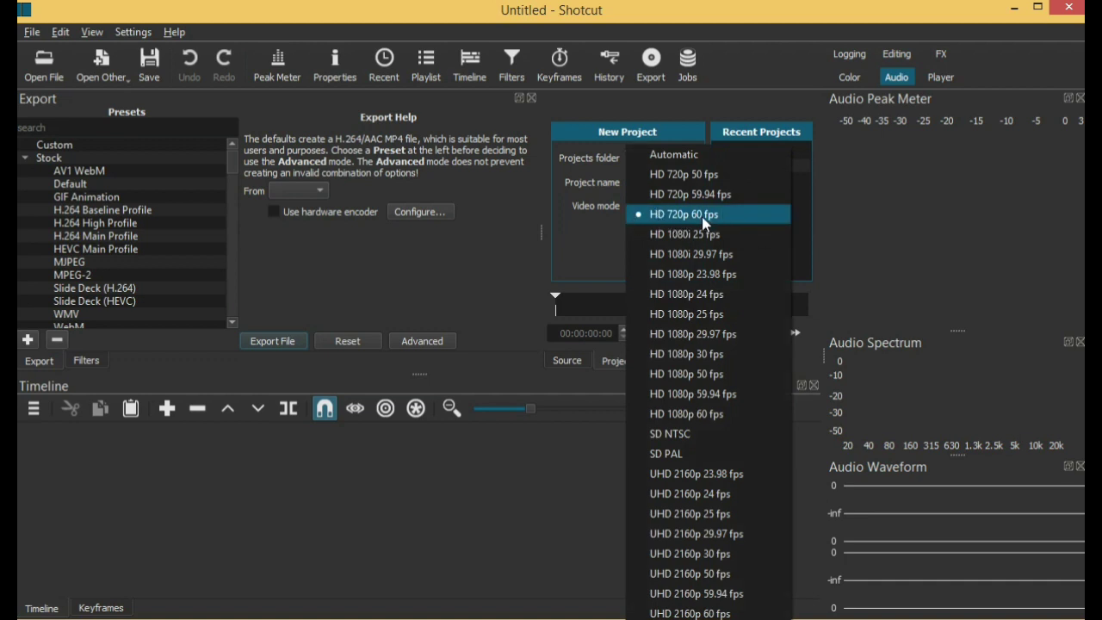
{"action": "left_click", "coordinate": [702, 216]}
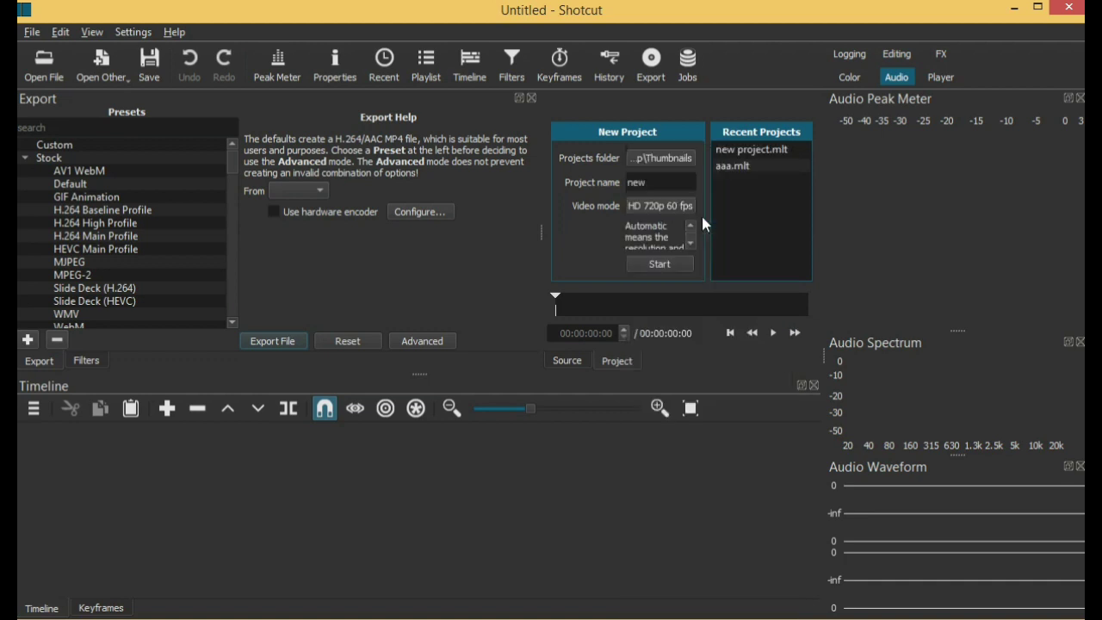
Step: Start the new.mlt project and add a V1 video track from Track Operations
{"action": "left_click", "coordinate": [660, 264]}
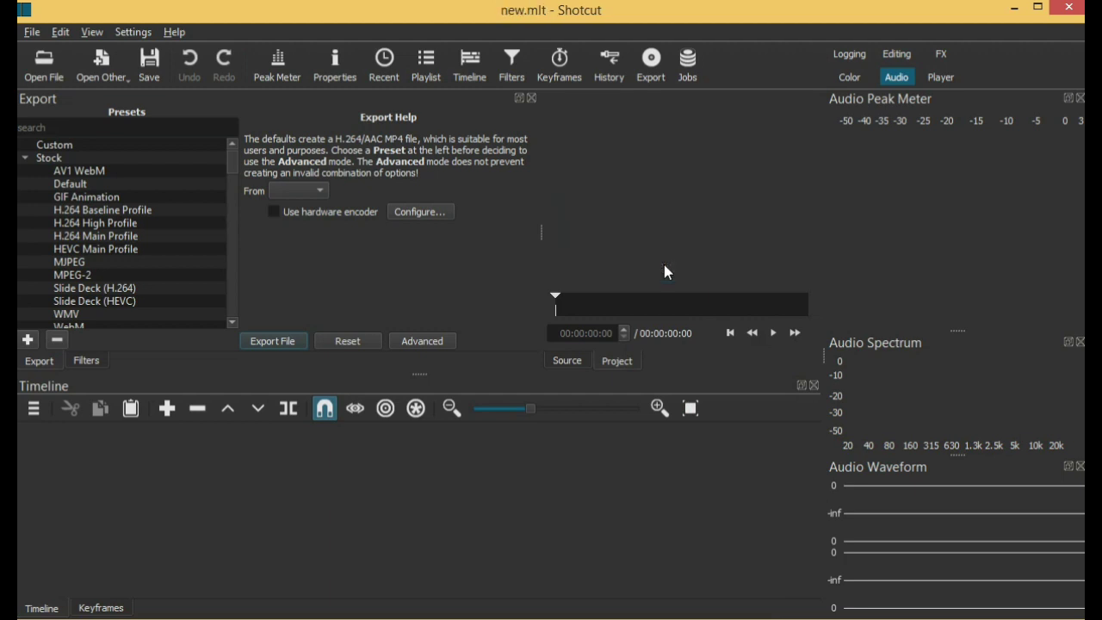
{"action": "left_click", "coordinate": [40, 413]}
{"action": "mouse_move", "coordinate": [76, 423]}
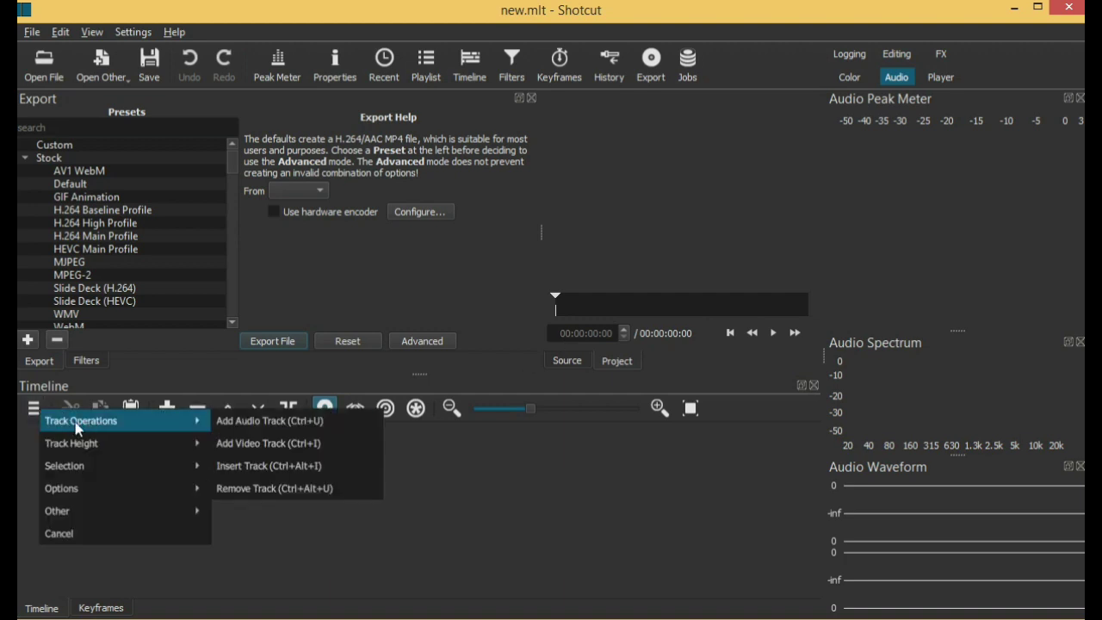
{"action": "left_click", "coordinate": [286, 442]}
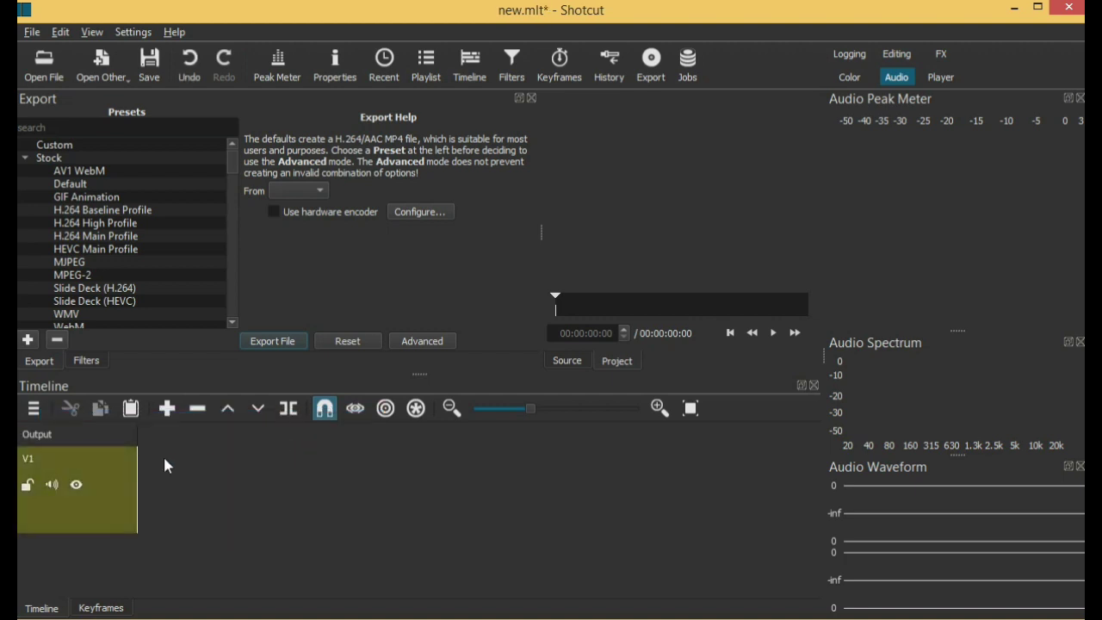
Step: Open Untitled 3_720p.mp4 from the Desktop and drop it at the start of track V1
{"action": "left_click", "coordinate": [56, 82]}
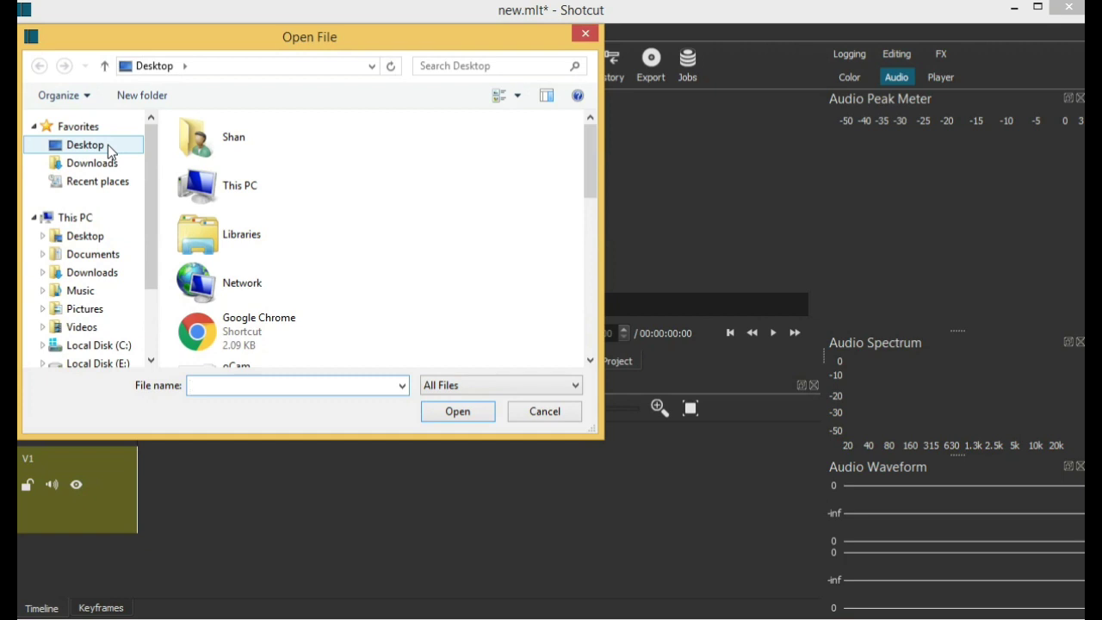
{"action": "left_click", "coordinate": [110, 151]}
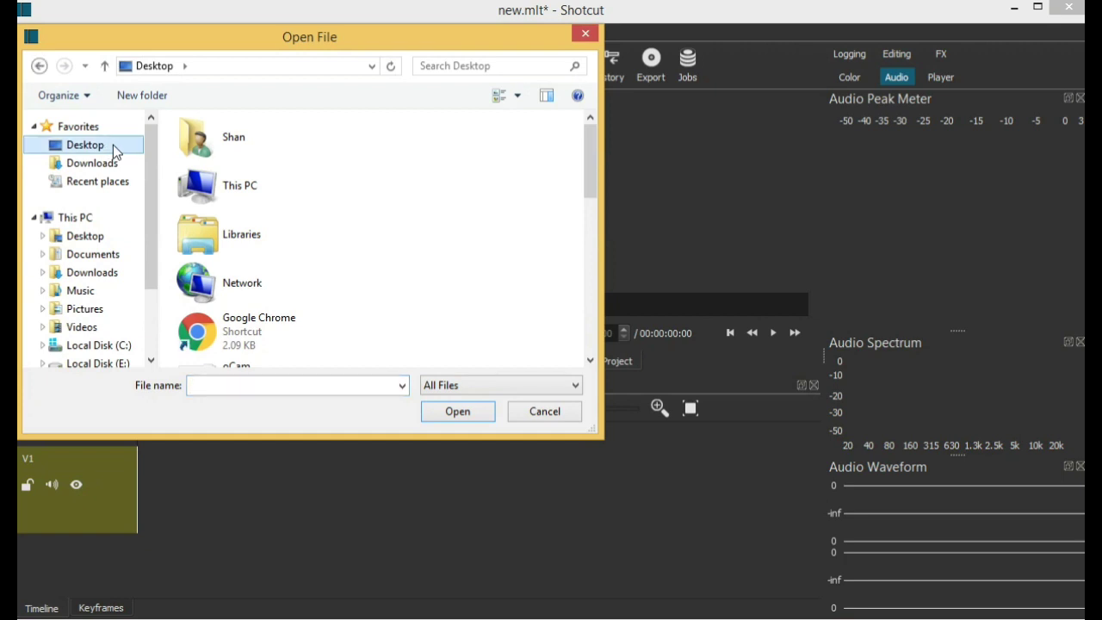
{"action": "left_click_drag", "start_coordinate": [591, 174], "coordinate": [583, 333]}
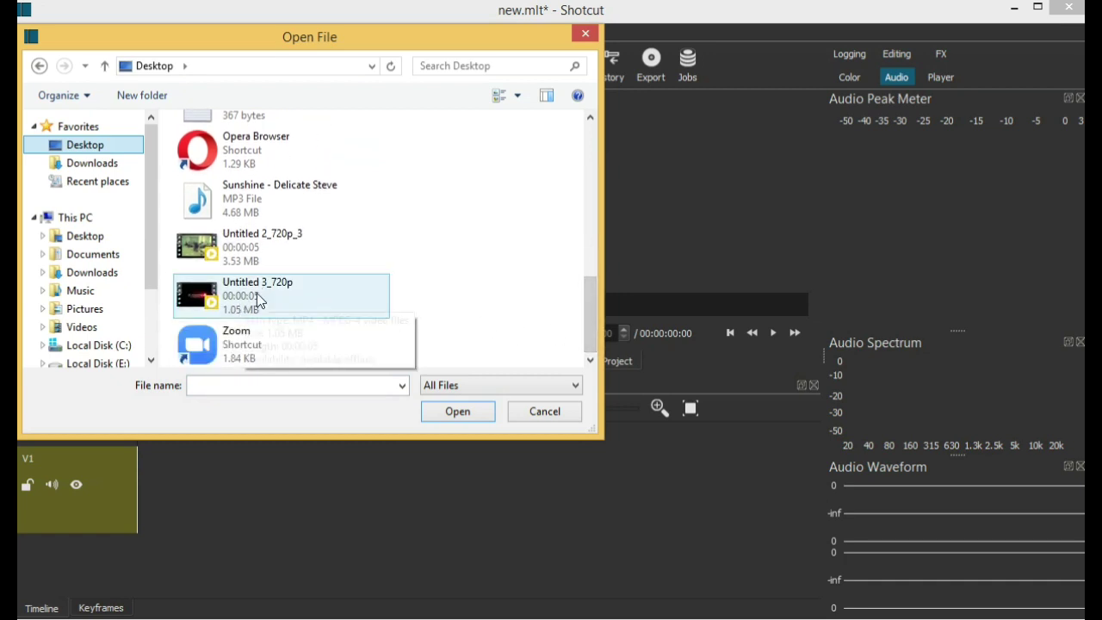
{"action": "left_click", "coordinate": [295, 300]}
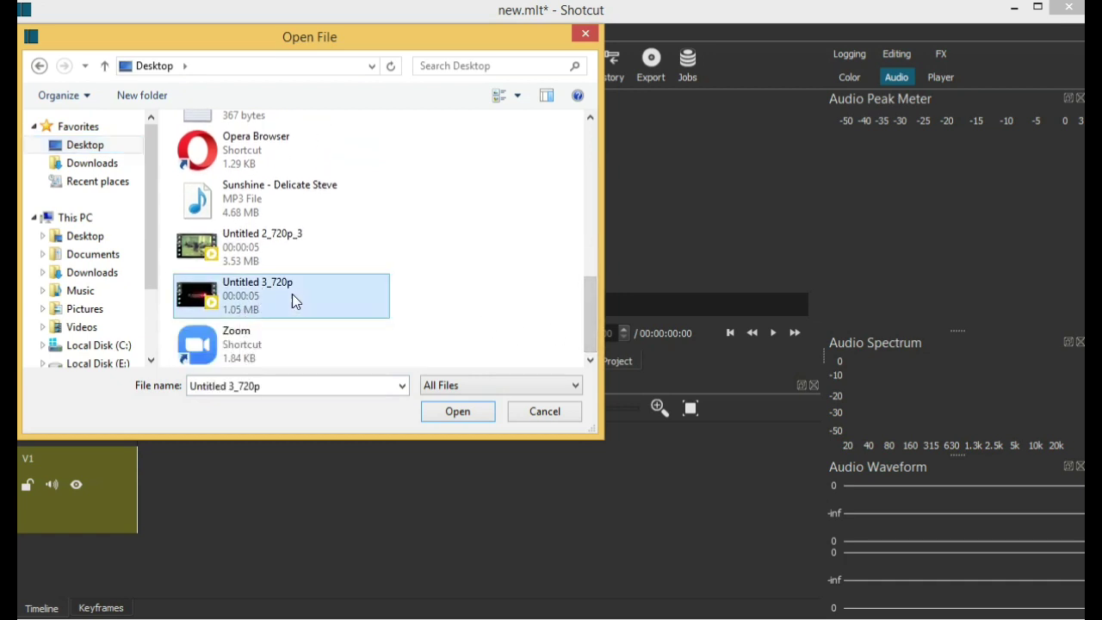
{"action": "left_click", "coordinate": [441, 419]}
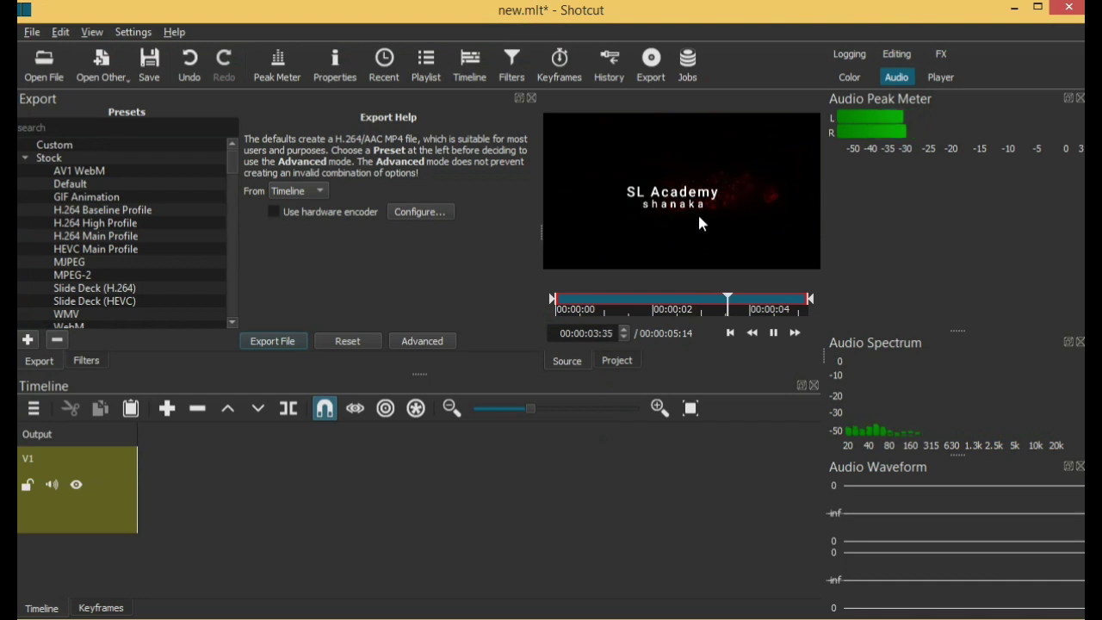
{"action": "left_click_drag", "start_coordinate": [696, 218], "coordinate": [147, 466]}
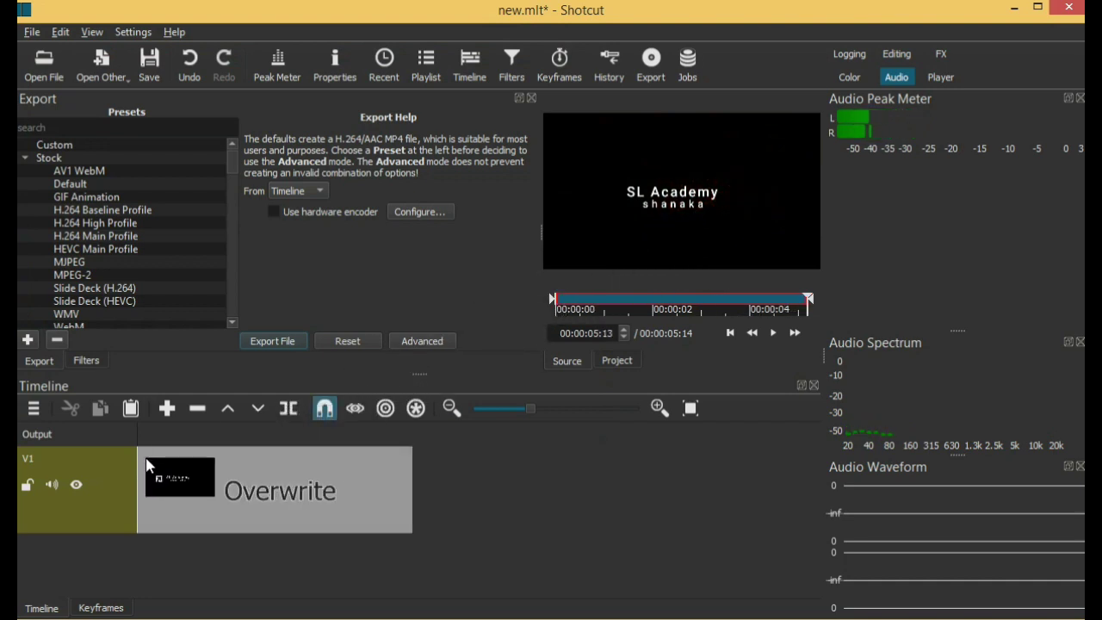
{"action": "left_click_drag", "start_coordinate": [146, 466], "coordinate": [216, 460]}
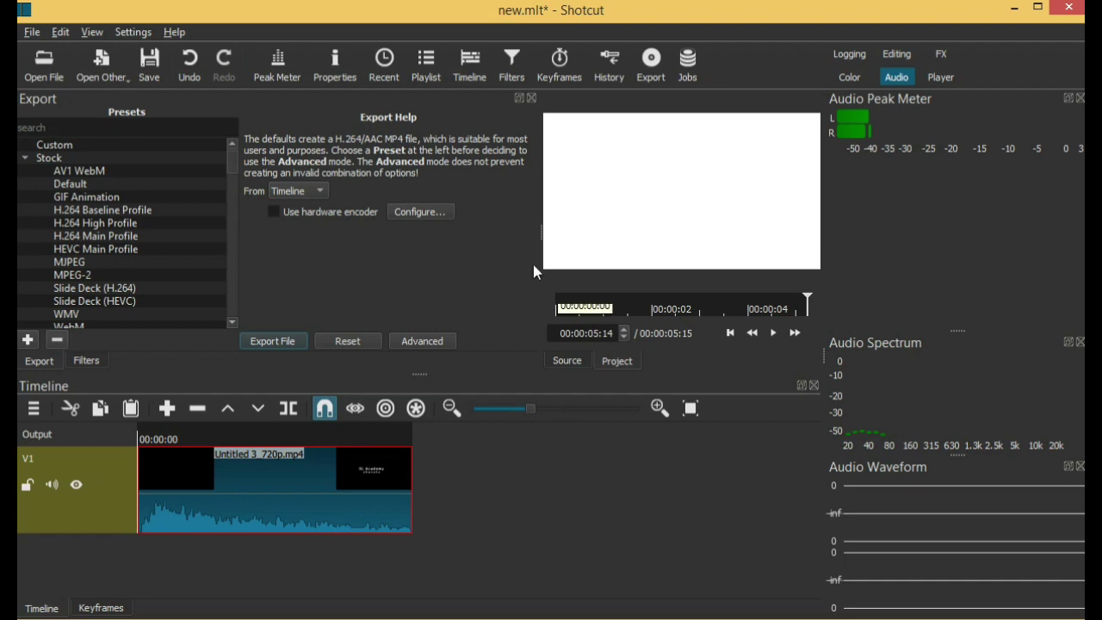
Step: Open Untitled 2_720p_3.mp4 and place it on V1 right after the first clip
{"action": "left_click", "coordinate": [36, 70]}
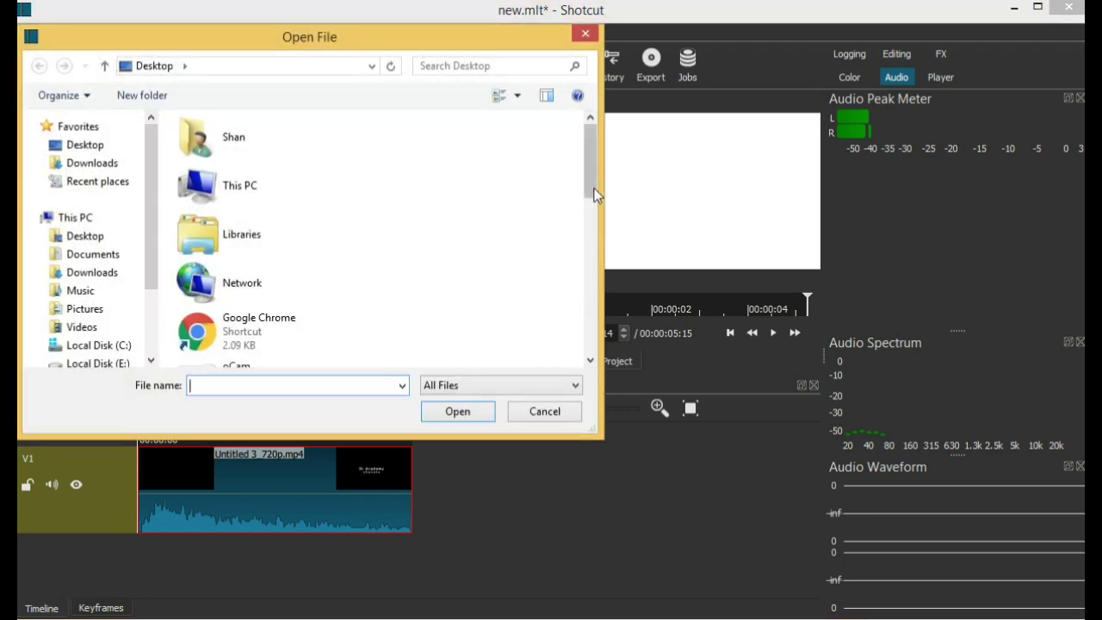
{"action": "left_click_drag", "start_coordinate": [590, 189], "coordinate": [592, 335]}
{"action": "left_click", "coordinate": [314, 268]}
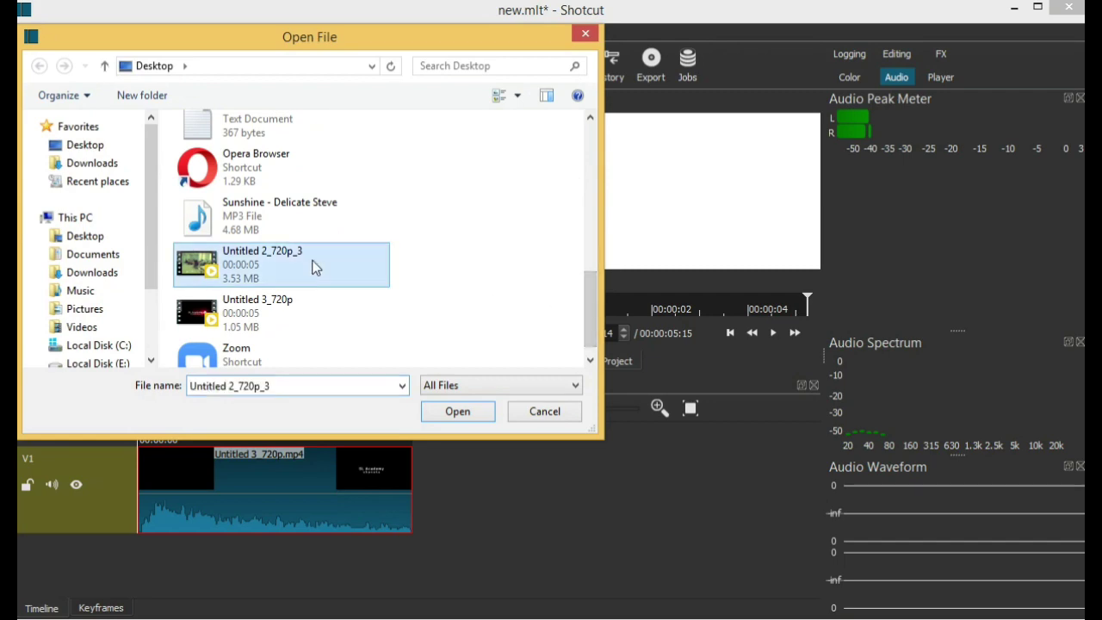
{"action": "left_click", "coordinate": [479, 412]}
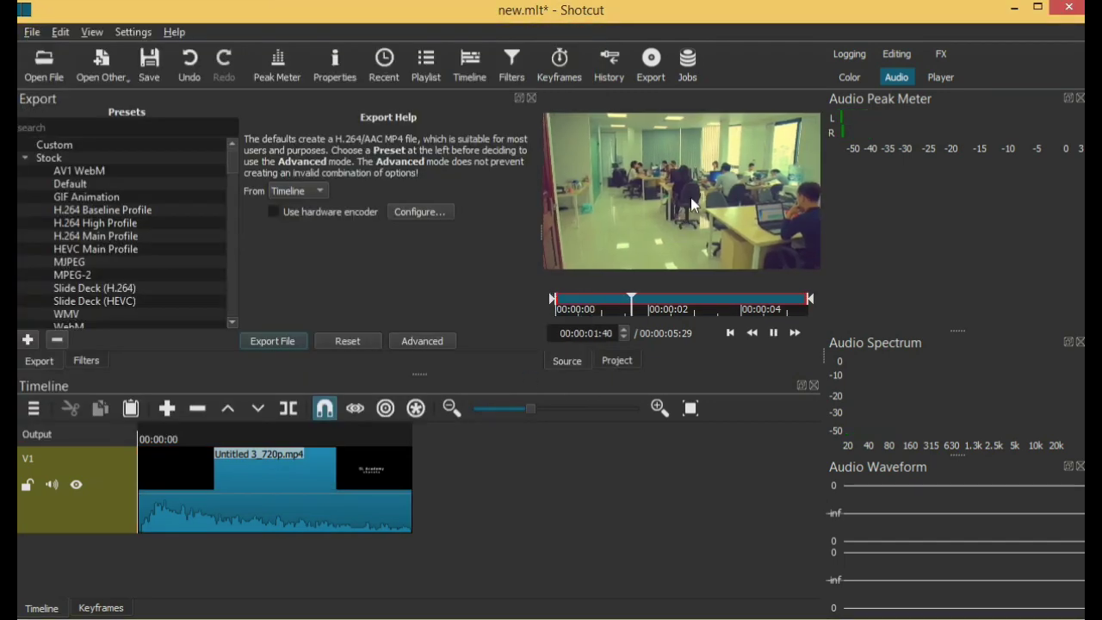
{"action": "mouse_move", "coordinate": [686, 220]}
{"action": "left_mouse_down"}
{"action": "mouse_move", "coordinate": [616, 342]}
{"action": "mouse_move", "coordinate": [420, 448]}
{"action": "mouse_move", "coordinate": [680, 480]}
{"action": "left_mouse_up"}
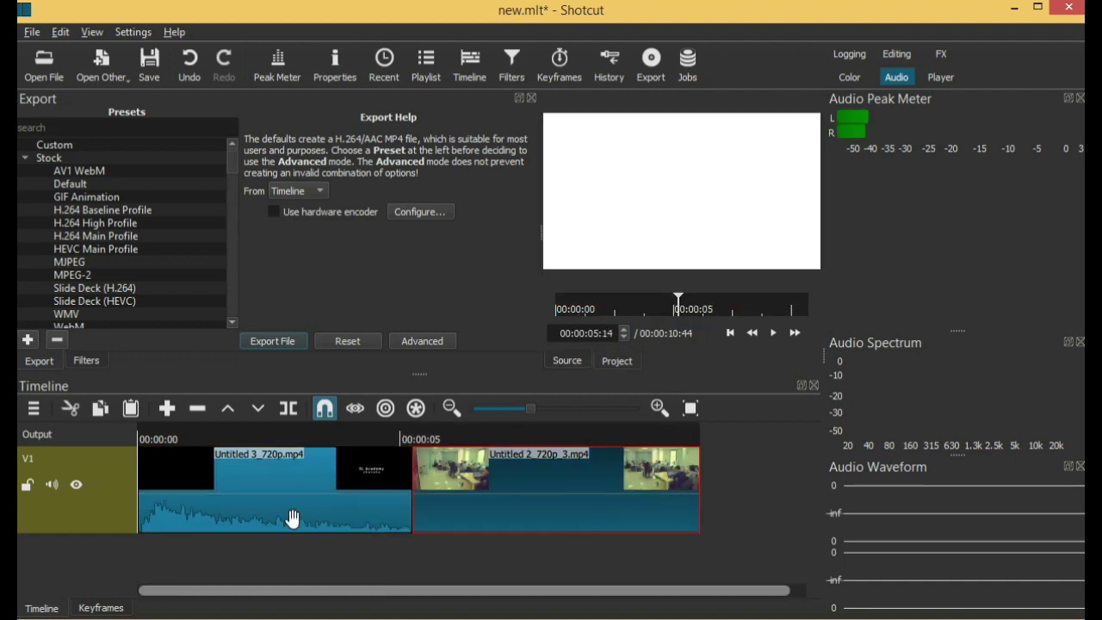
{"action": "left_click", "coordinate": [227, 488]}
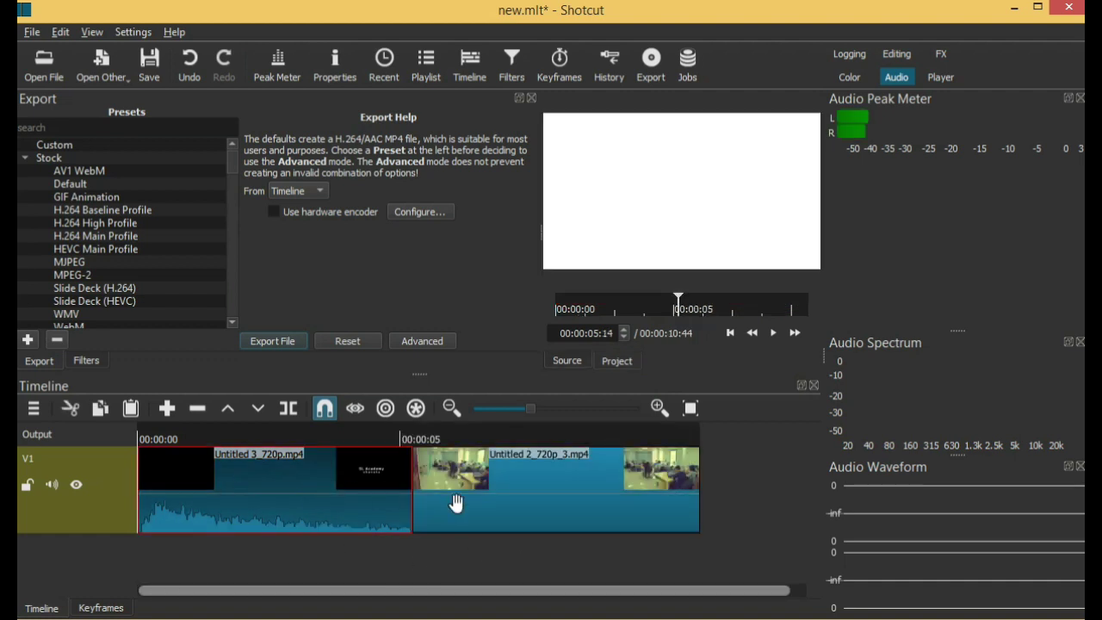
{"action": "left_click", "coordinate": [569, 500]}
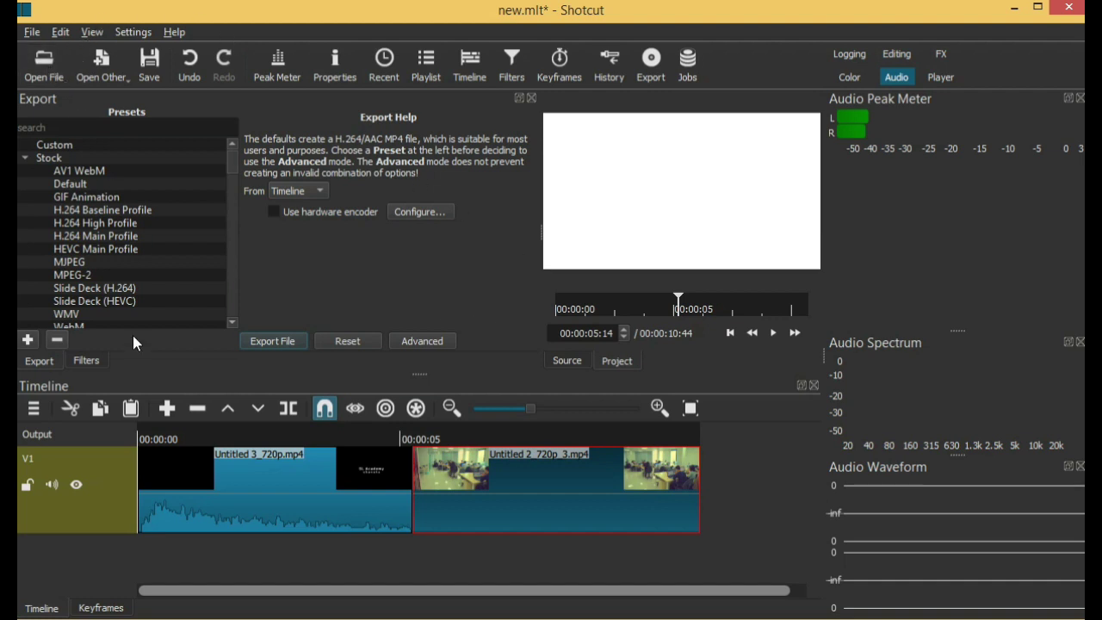
Step: Add an empty A1 audio track below V1 through the timeline's Track Operations menu
{"action": "left_click", "coordinate": [34, 410]}
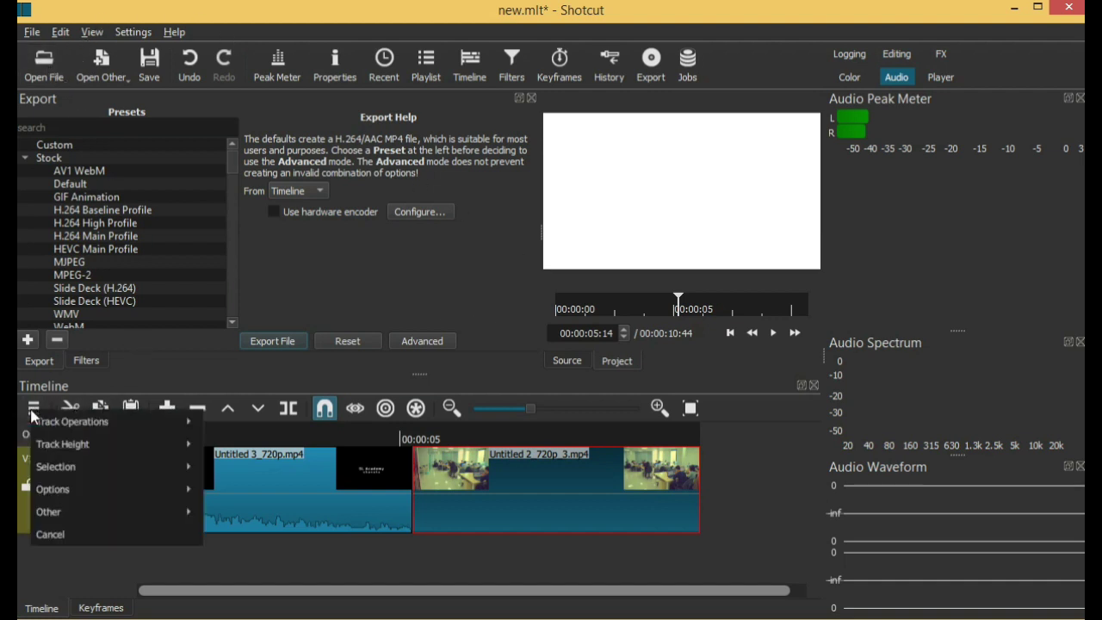
{"action": "mouse_move", "coordinate": [124, 419]}
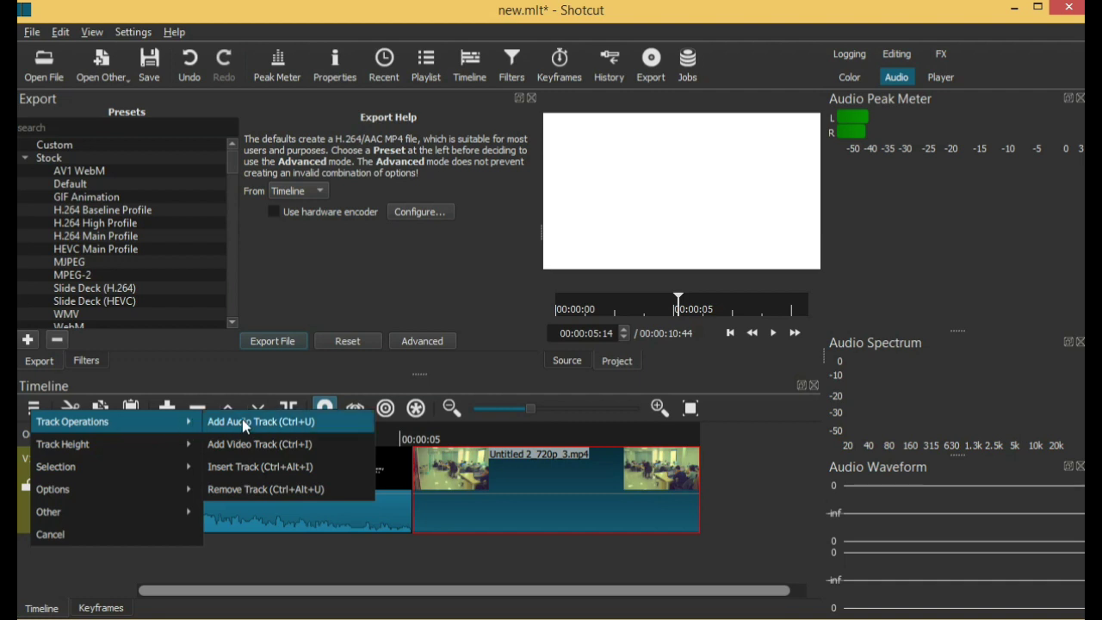
{"action": "left_click", "coordinate": [275, 426]}
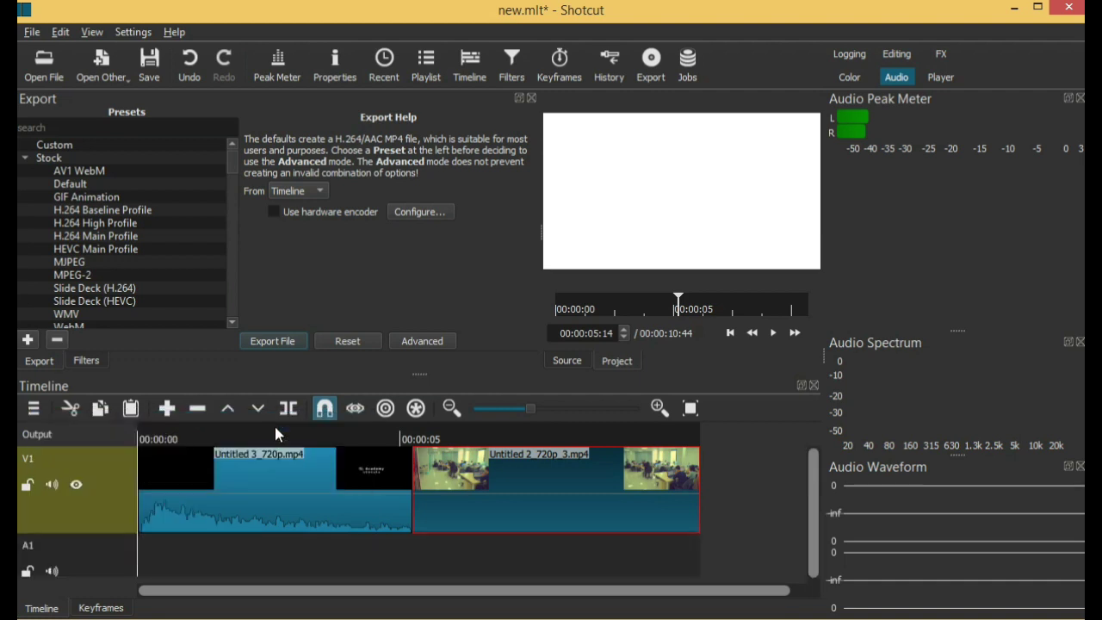
Step: Lay Sunshine - Delicate Steve.mp3 on A1 from the start and rewind the playhead to 00:00
{"action": "left_click", "coordinate": [42, 76]}
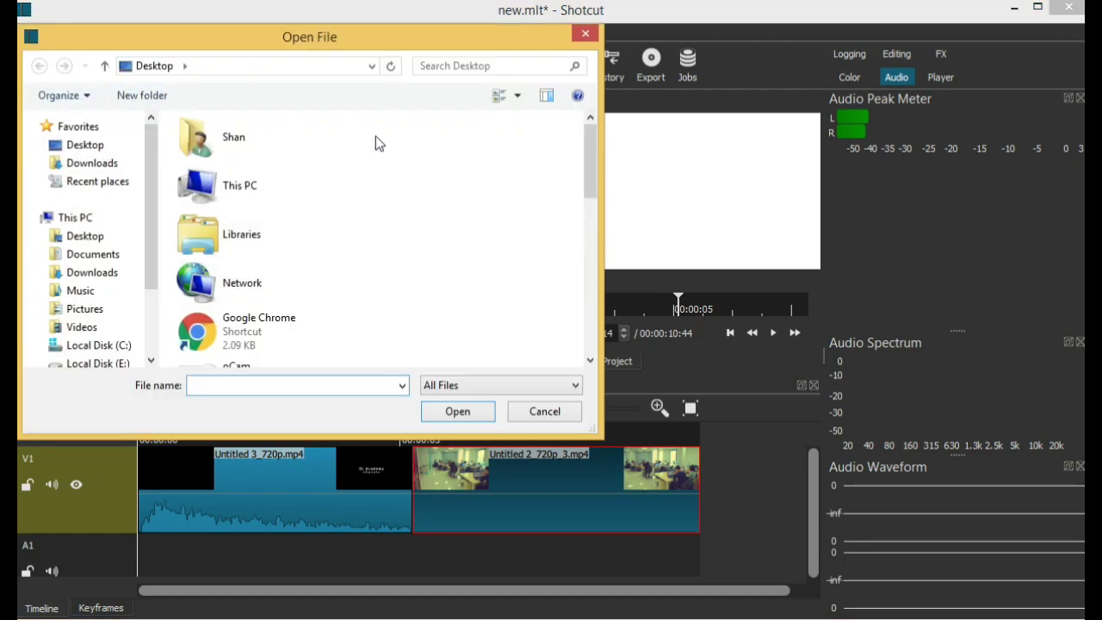
{"action": "left_click_drag", "start_coordinate": [583, 159], "coordinate": [584, 279]}
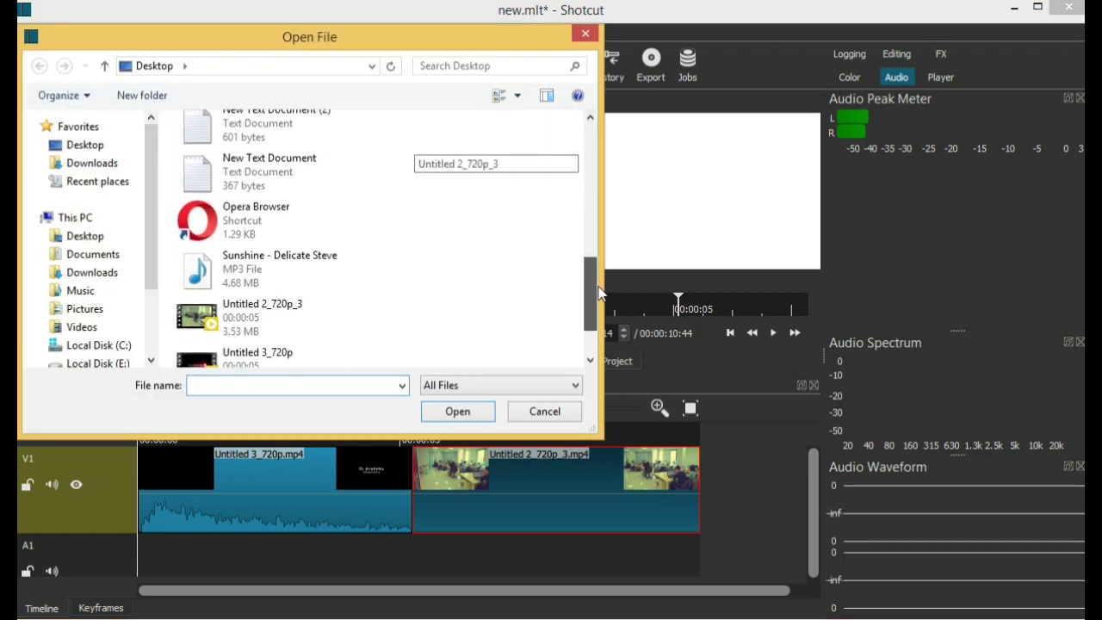
{"action": "double_click", "coordinate": [308, 263]}
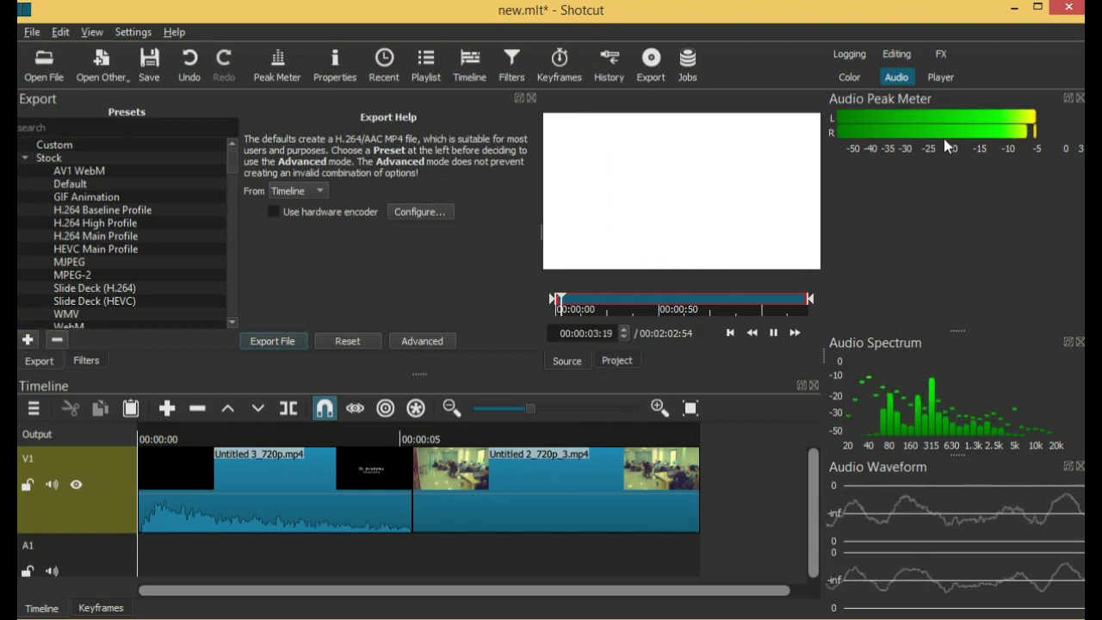
{"action": "mouse_move", "coordinate": [669, 190]}
{"action": "left_mouse_down"}
{"action": "mouse_move", "coordinate": [461, 370]}
{"action": "mouse_move", "coordinate": [157, 554]}
{"action": "left_mouse_up"}
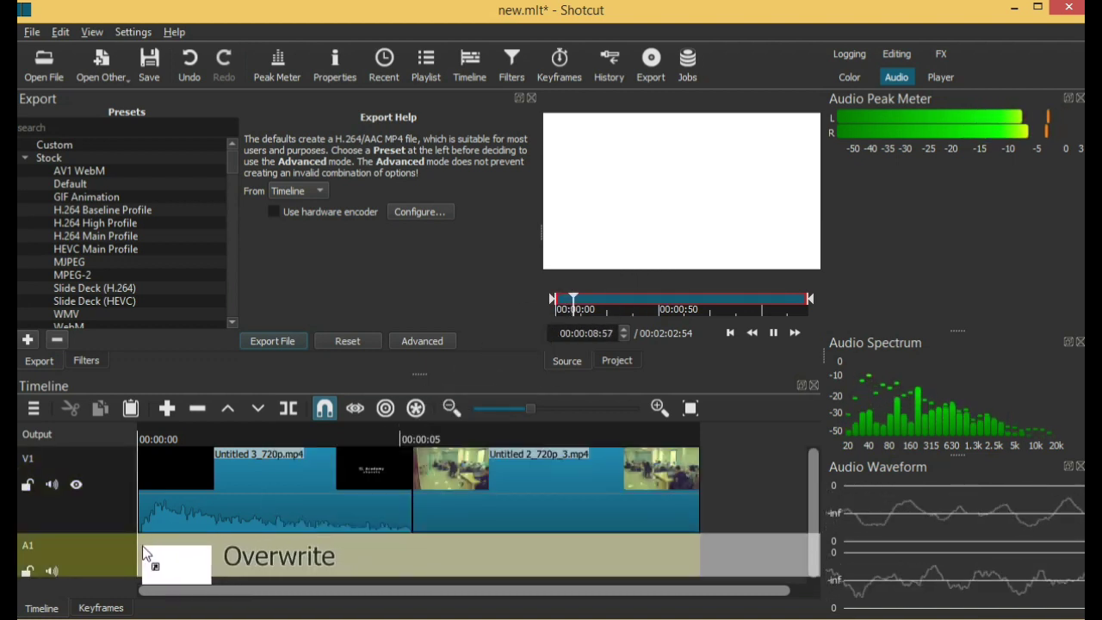
{"action": "left_click_drag", "start_coordinate": [157, 553], "coordinate": [167, 543]}
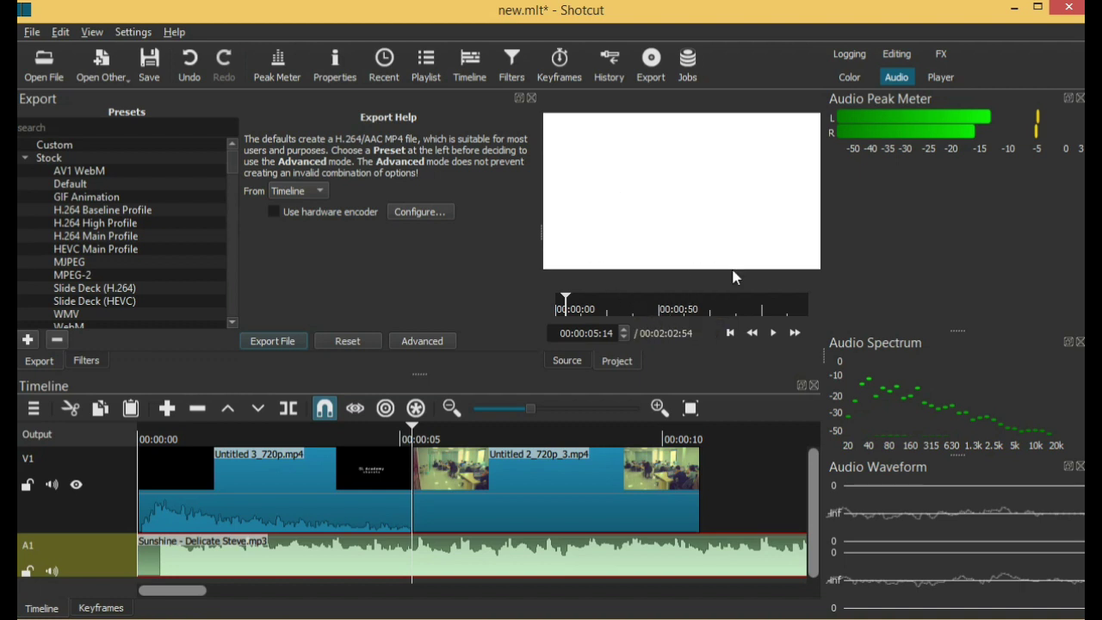
{"action": "left_click", "coordinate": [408, 428]}
{"action": "left_click_drag", "start_coordinate": [407, 430], "coordinate": [130, 449]}
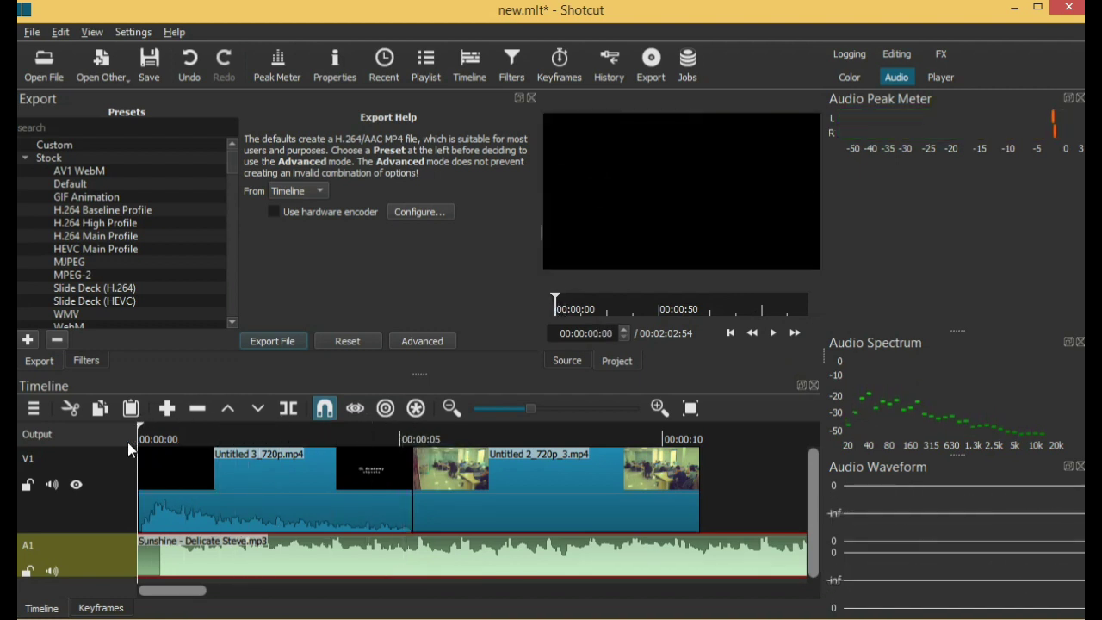
{"action": "left_click", "coordinate": [773, 334]}
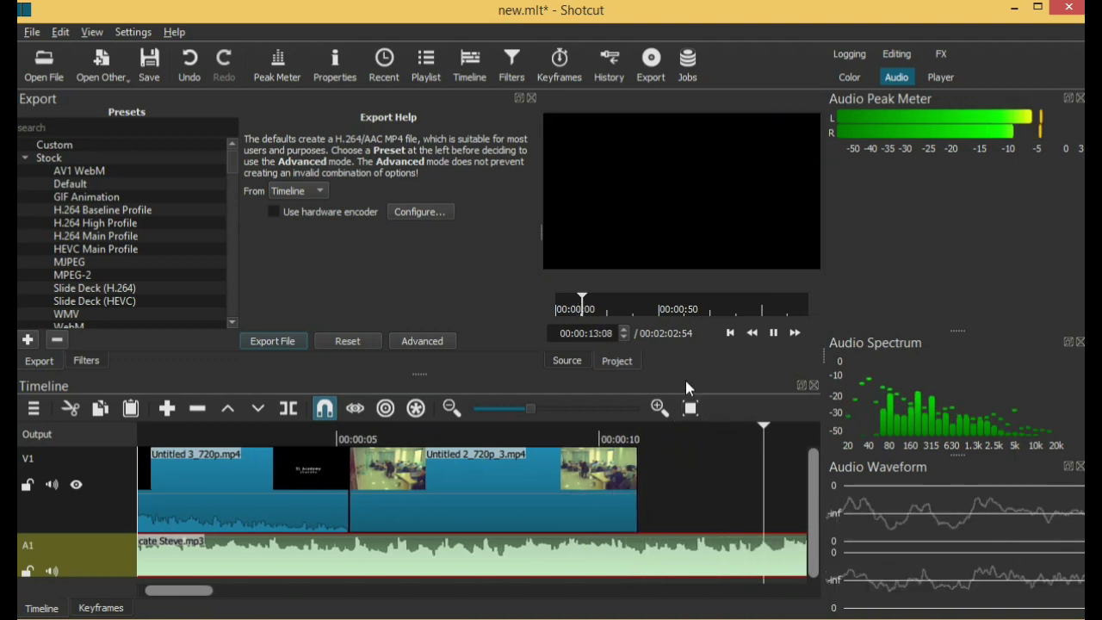
{"action": "left_click", "coordinate": [773, 336]}
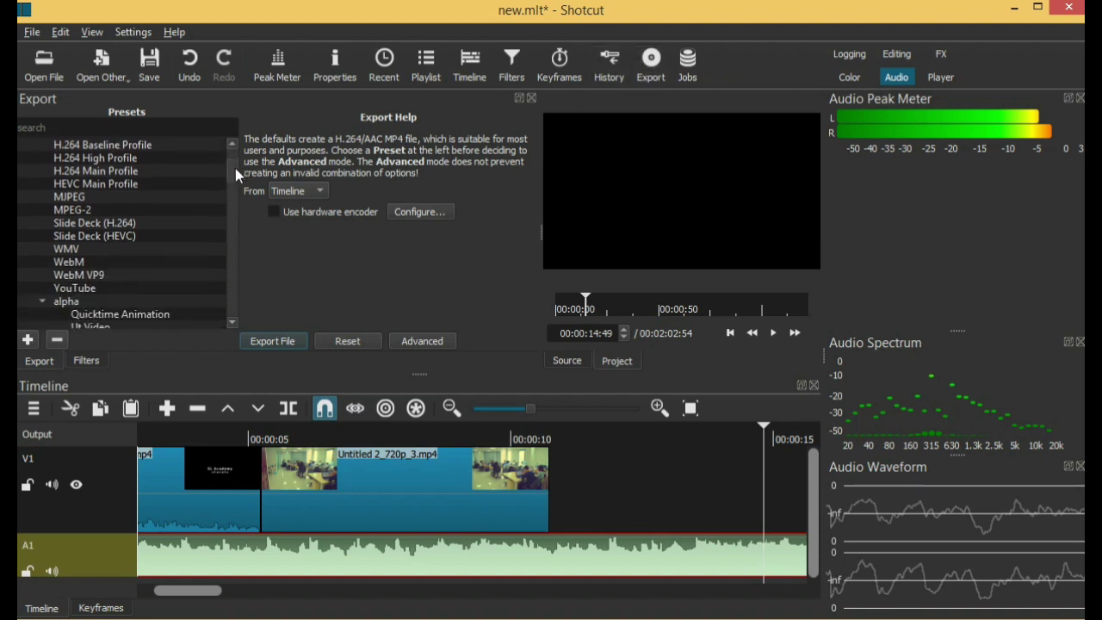
Step: Choose the H.264 High Profile export preset and start exporting the timeline to a file
{"action": "left_click_drag", "start_coordinate": [236, 158], "coordinate": [235, 153]}
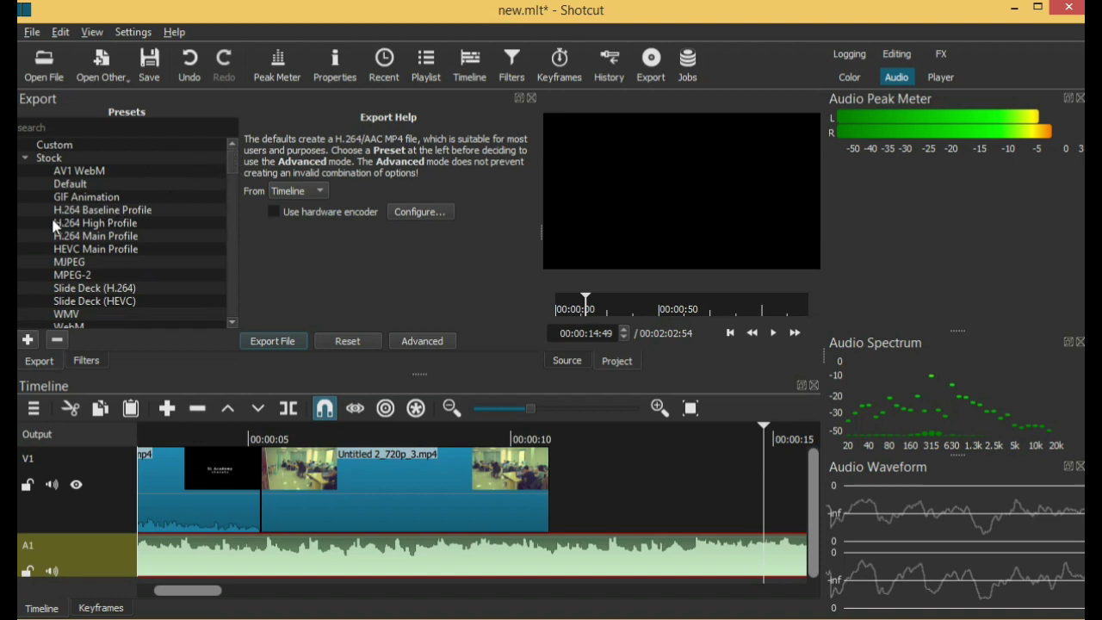
{"action": "left_click", "coordinate": [119, 226]}
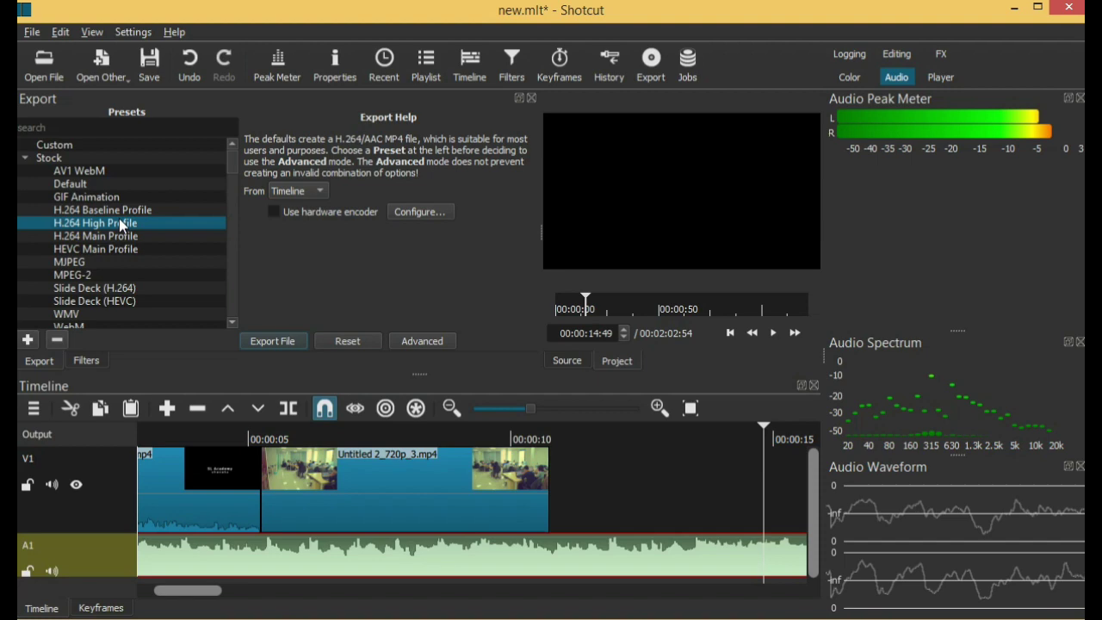
{"action": "left_click", "coordinate": [272, 341]}
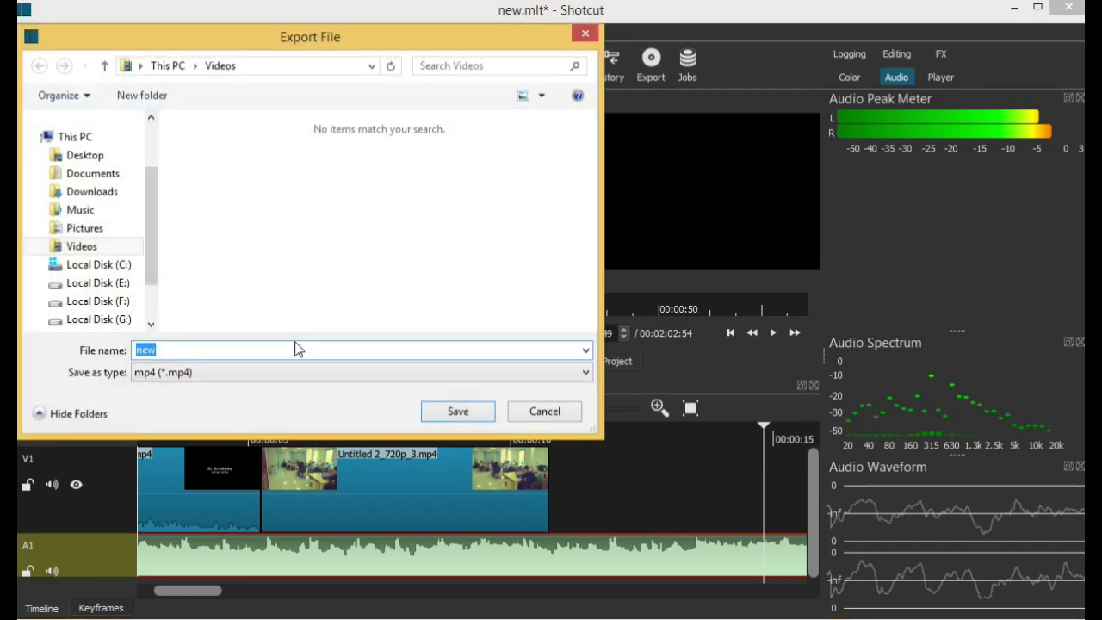
Step: Save the export as new.mp4 on the Desktop, then close Shotcut without saving the project
{"action": "left_click", "coordinate": [102, 158]}
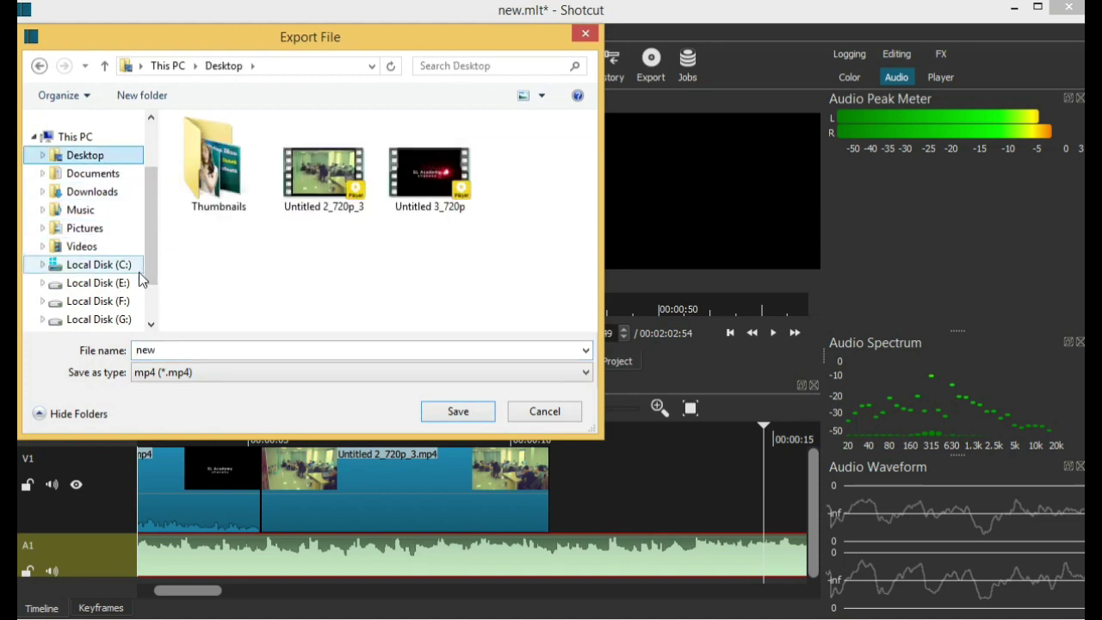
{"action": "left_click", "coordinate": [486, 415]}
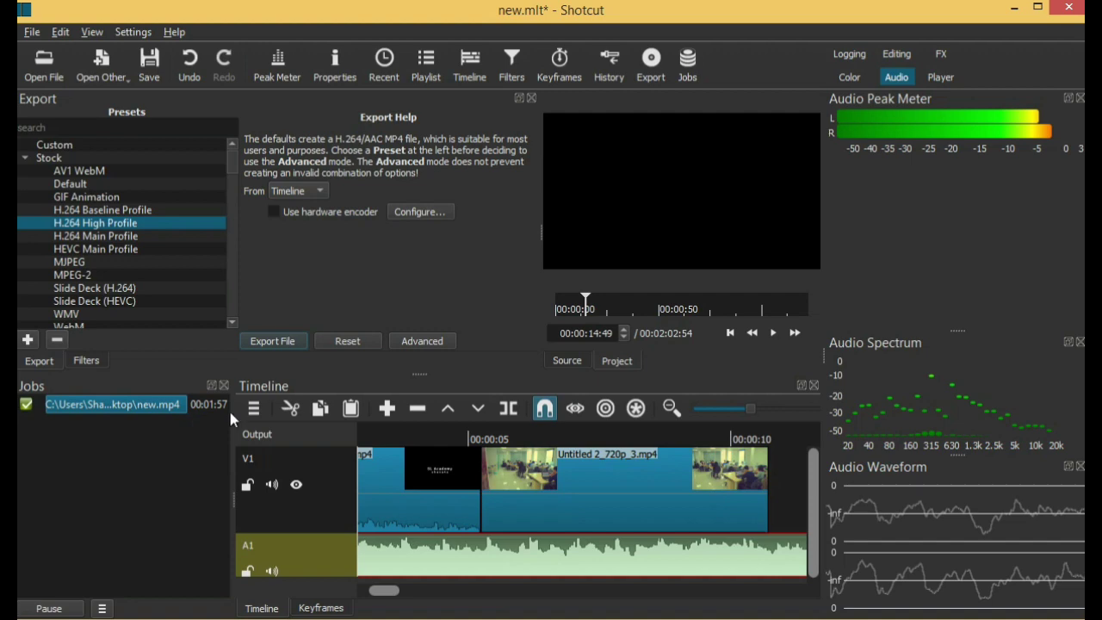
{"action": "left_click", "coordinate": [1070, 11]}
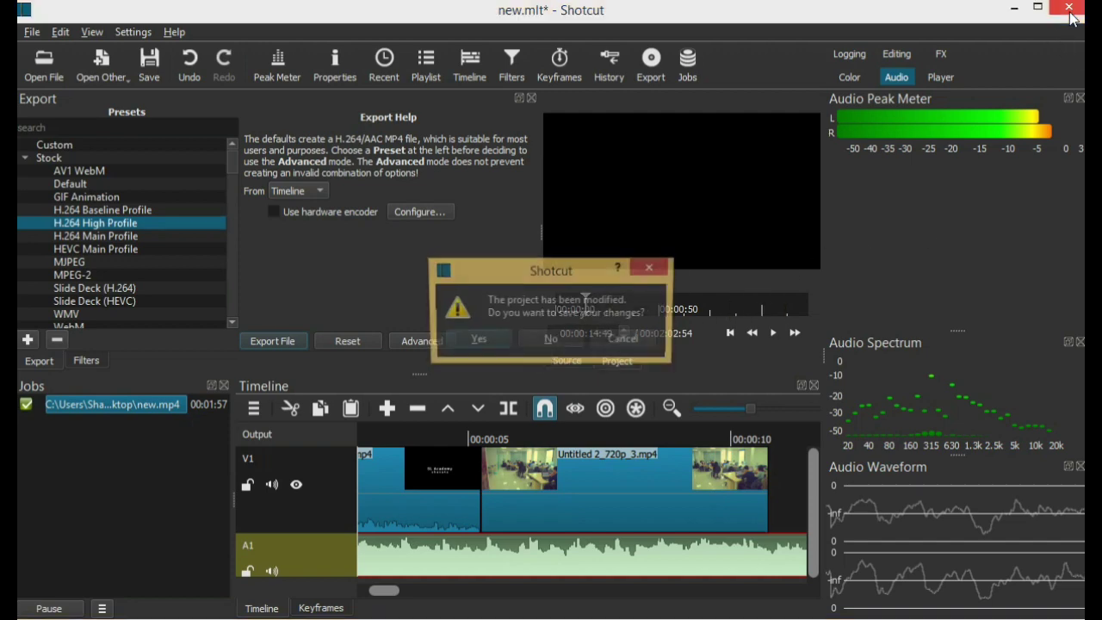
{"action": "left_click", "coordinate": [547, 342]}
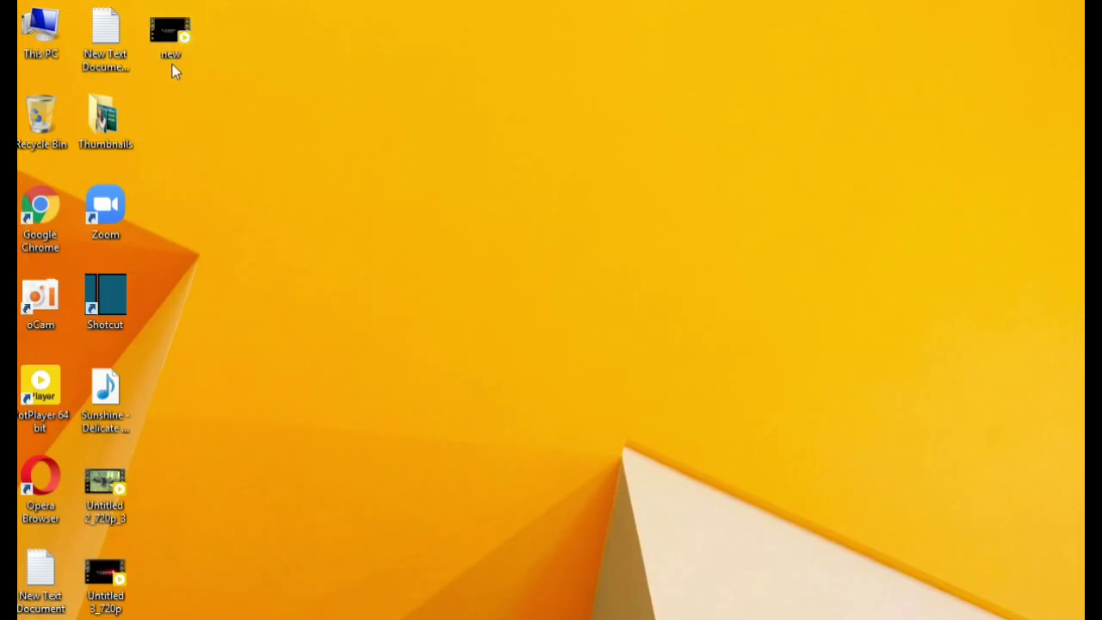
{"action": "left_click", "coordinate": [189, 50]}
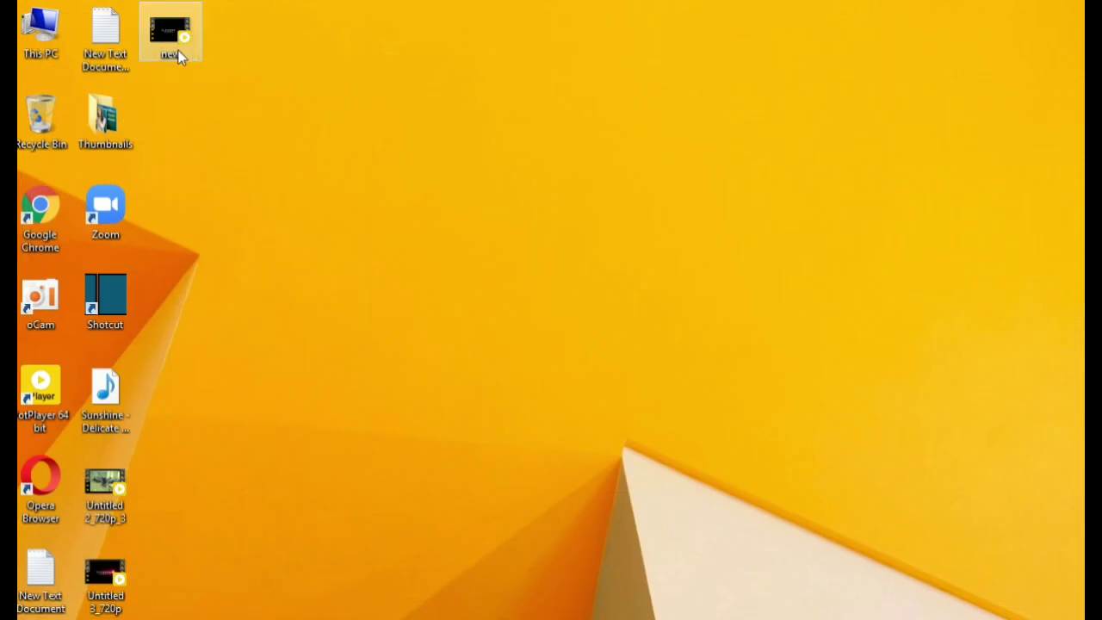
{"action": "double_click", "coordinate": [181, 56]}
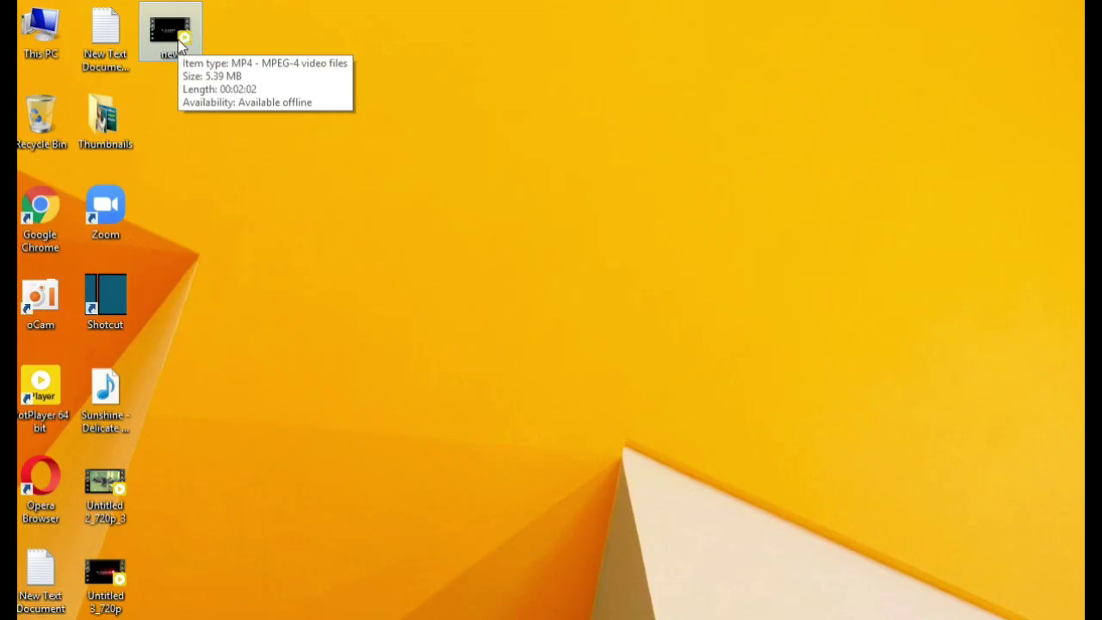
{"action": "double_click", "coordinate": [176, 36]}
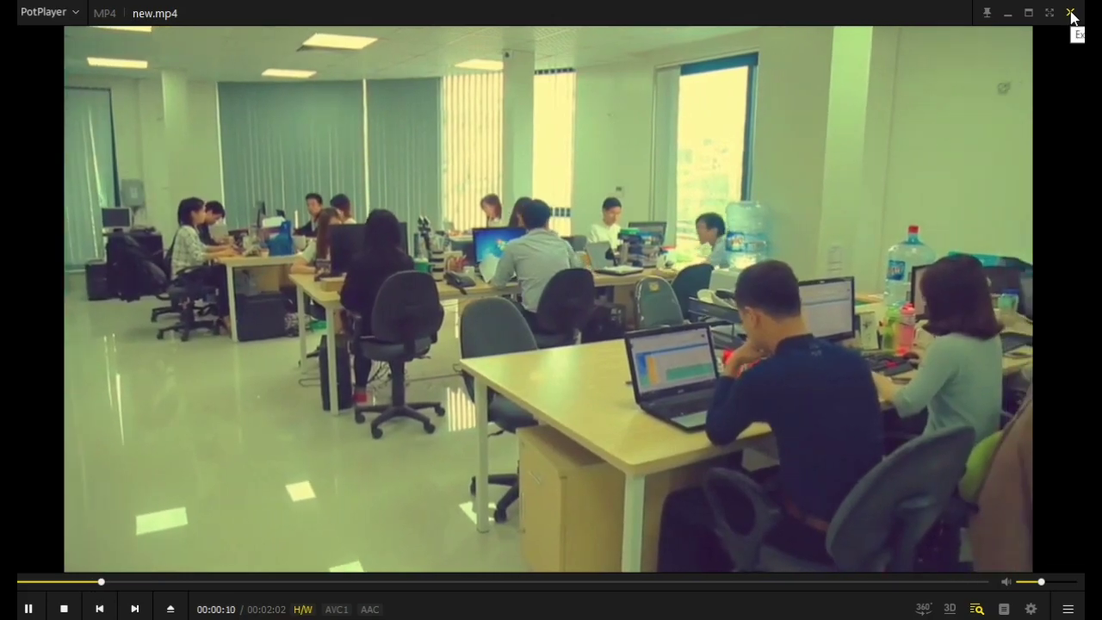
{"action": "left_click", "coordinate": [1070, 13]}
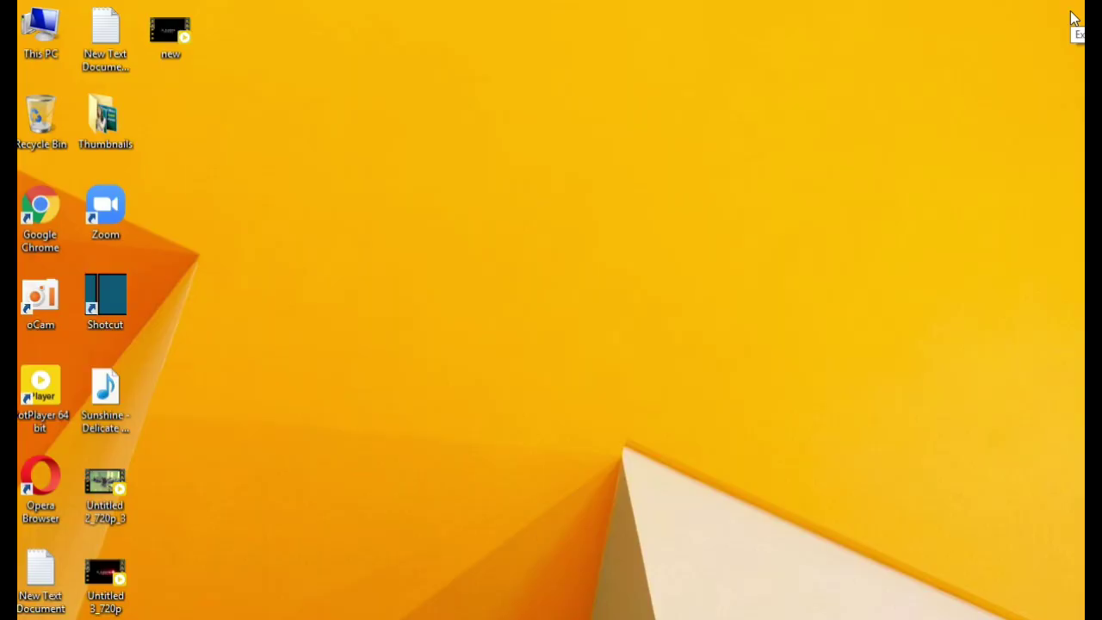